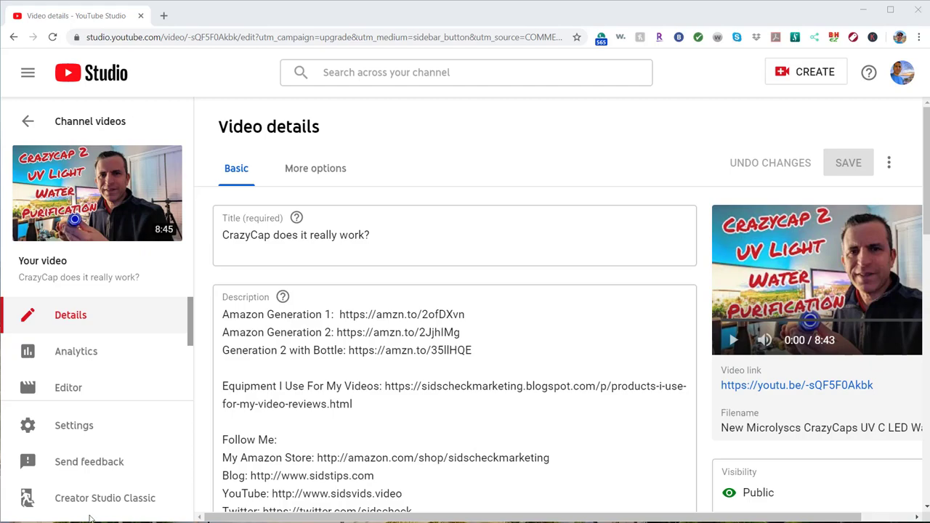
# - Open the CrazyCap video in the video editor, then zoom into the timeline and back out to its full length
pyautogui.click(67, 389)
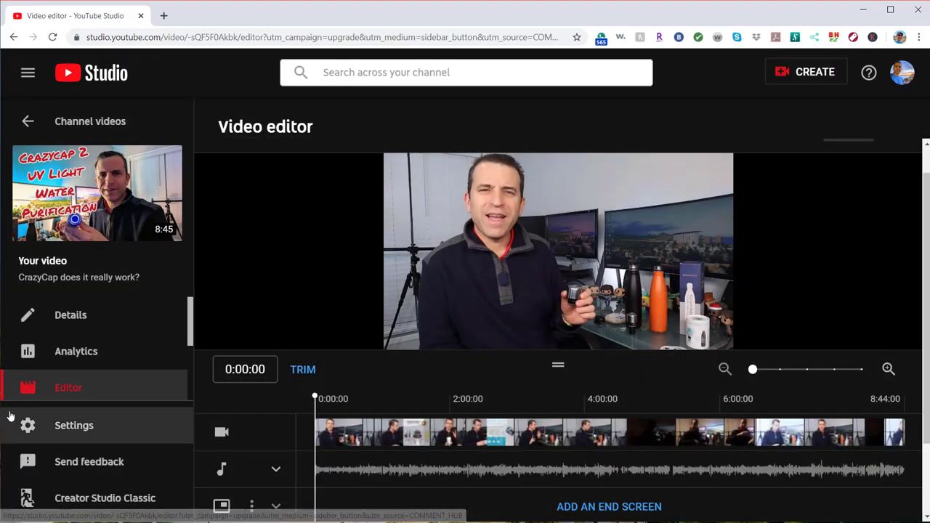
pyautogui.moveTo(504, 262)
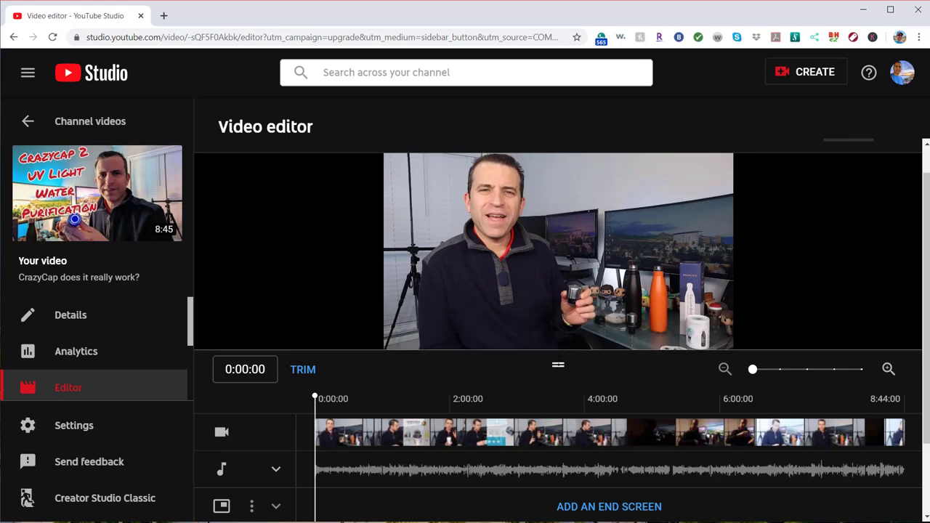
pyautogui.moveTo(558, 364); pyautogui.dragTo(575, 337)
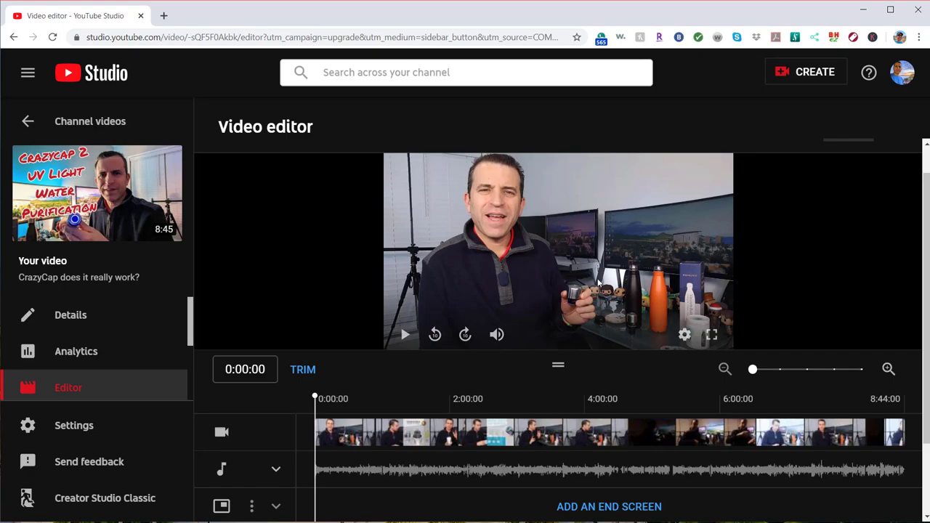
pyautogui.click(774, 367)
pyautogui.click(799, 367)
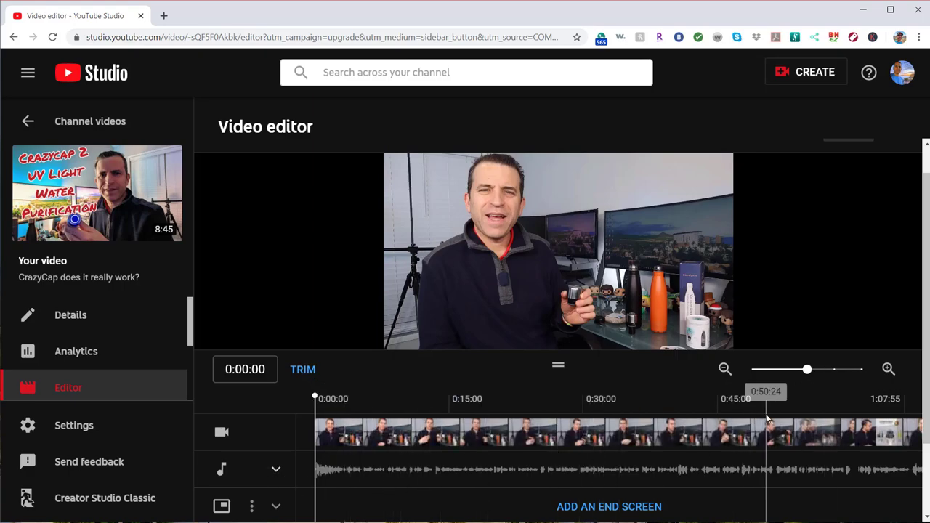
pyautogui.click(752, 369)
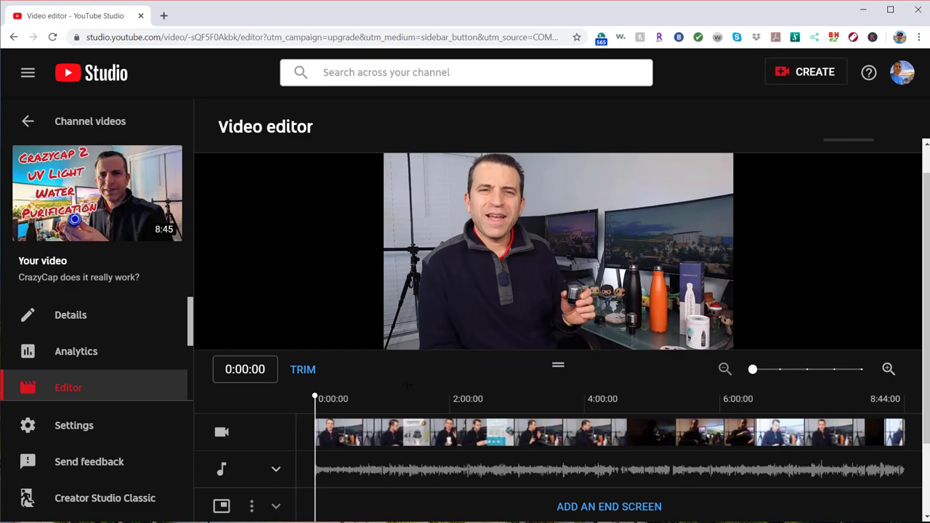
pyautogui.scroll(-2, 242, 468)
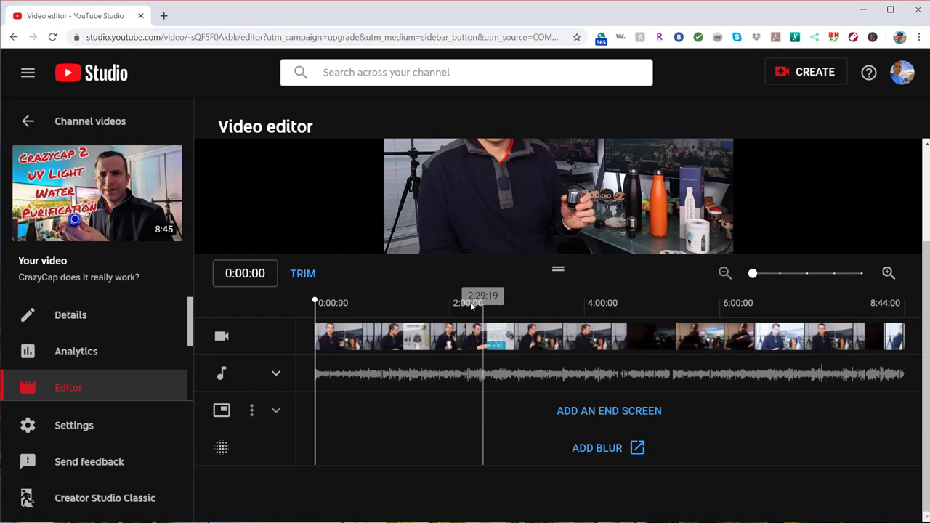
# - Try trimming the video's start to about 2:06 and its end to past 6:00, play the trimmed part, and clear the trim
pyautogui.click(303, 274)
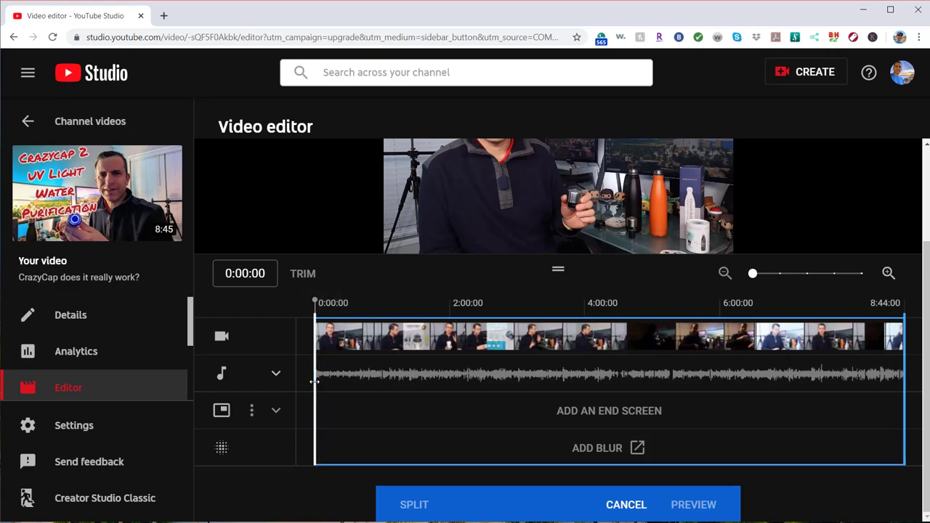
pyautogui.moveTo(318, 379); pyautogui.dragTo(457, 385)
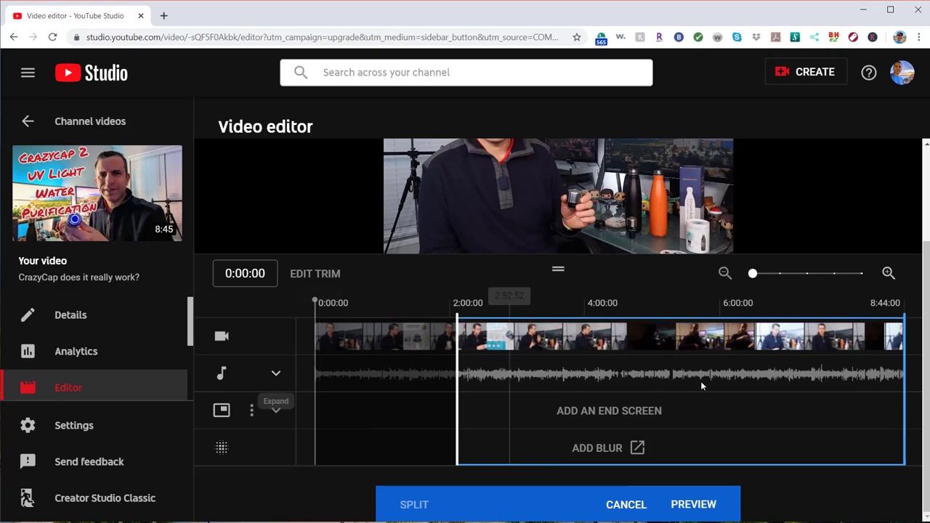
pyautogui.click(905, 407)
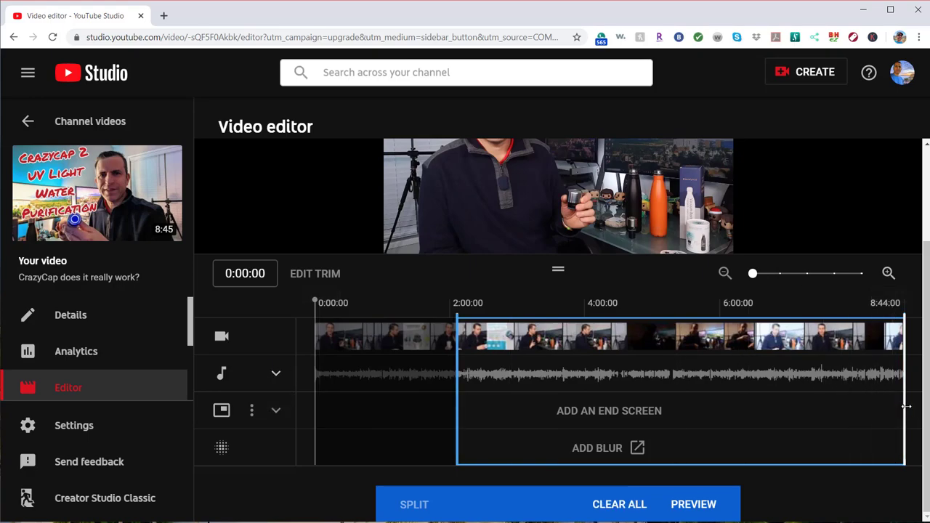
pyautogui.moveTo(892, 402); pyautogui.dragTo(756, 393)
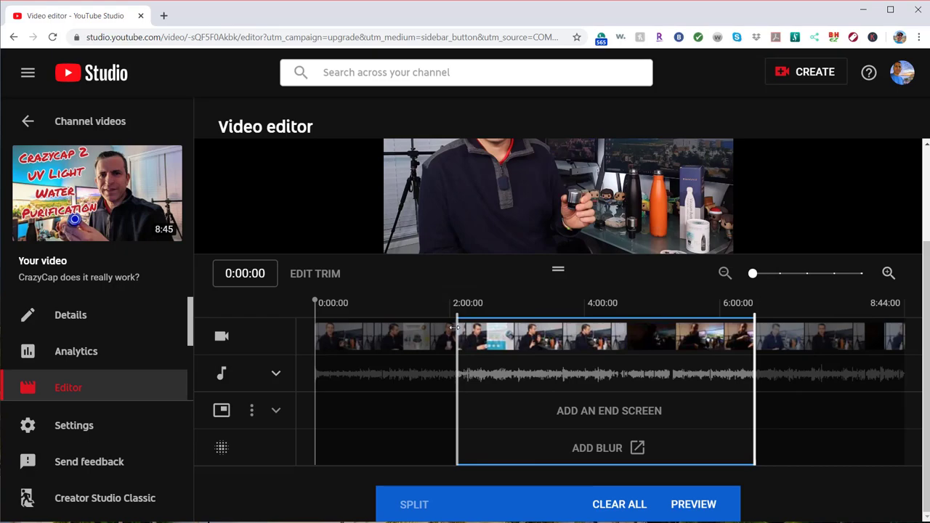
pyautogui.moveTo(401, 228)
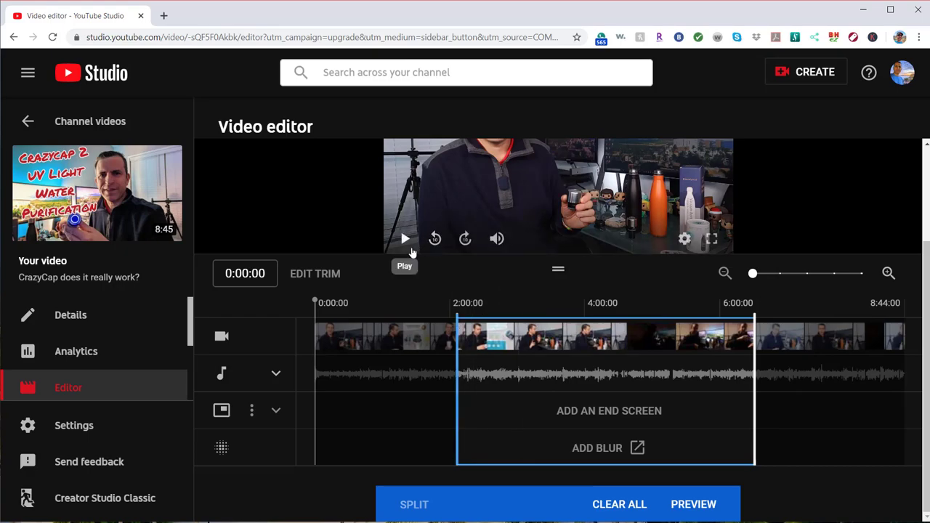
pyautogui.click(410, 250)
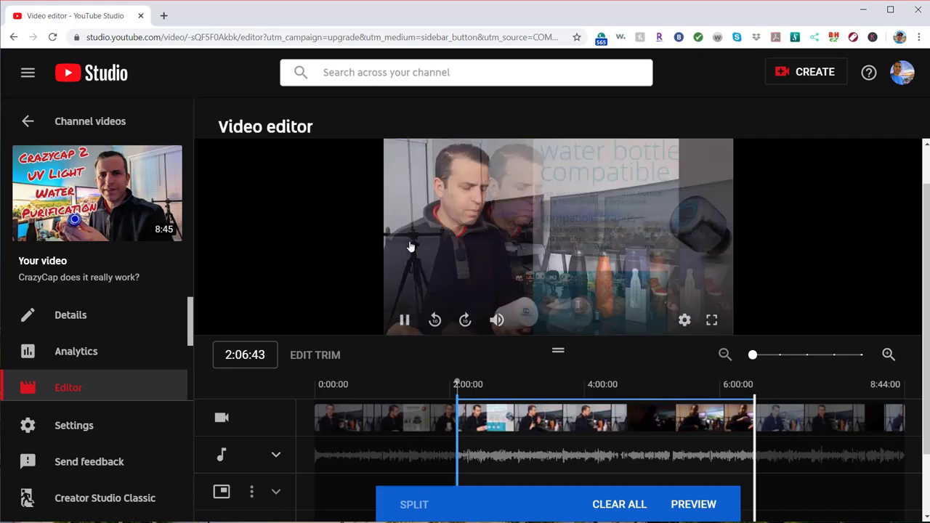
pyautogui.click(405, 321)
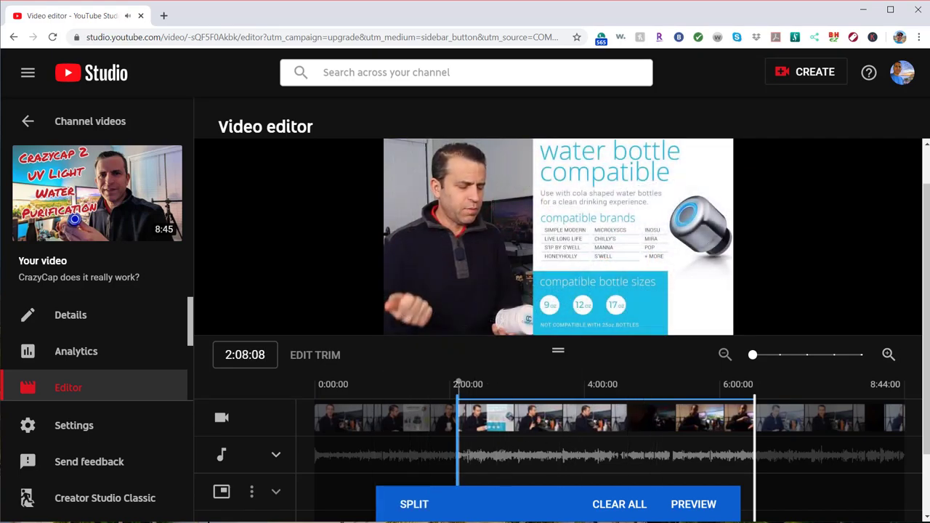
pyautogui.click(622, 511)
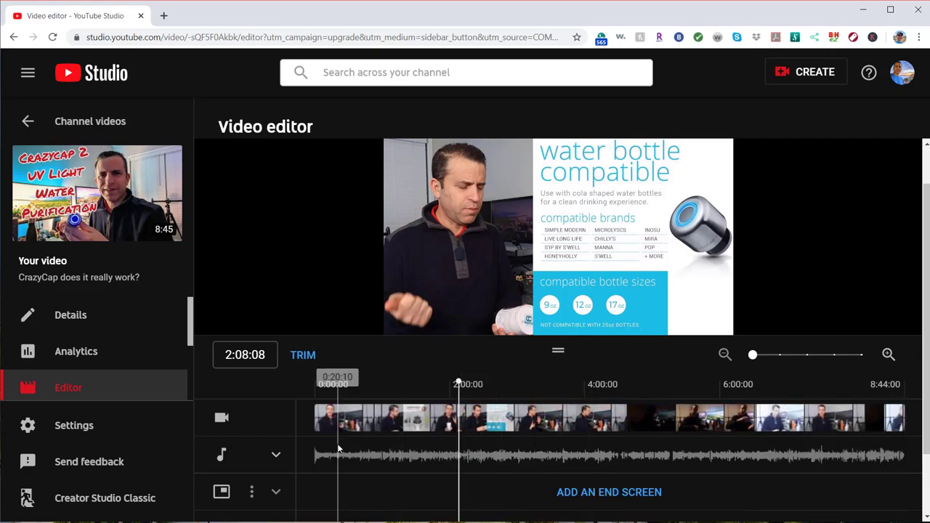
# - Split the video at 1:00:19 and 2:15:12 and cut out the section between the two splits
pyautogui.click(299, 356)
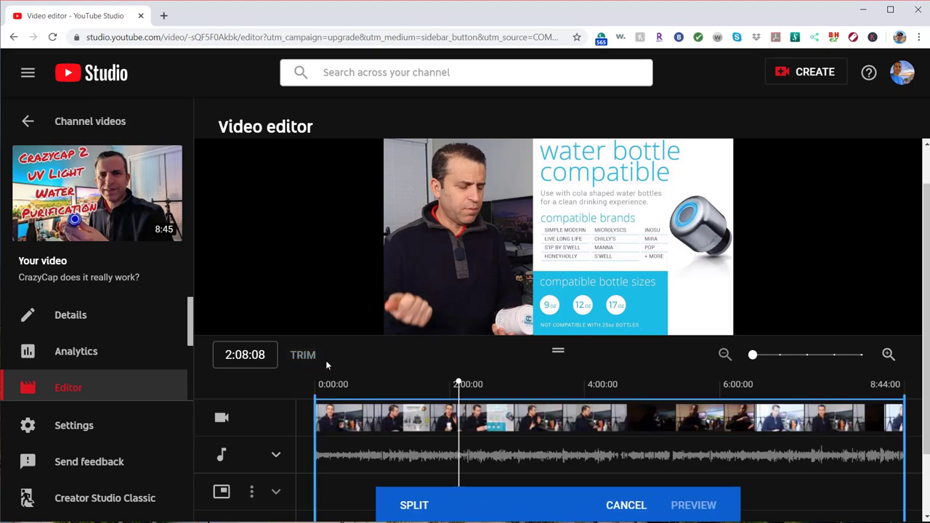
pyautogui.moveTo(458, 383); pyautogui.dragTo(383, 409)
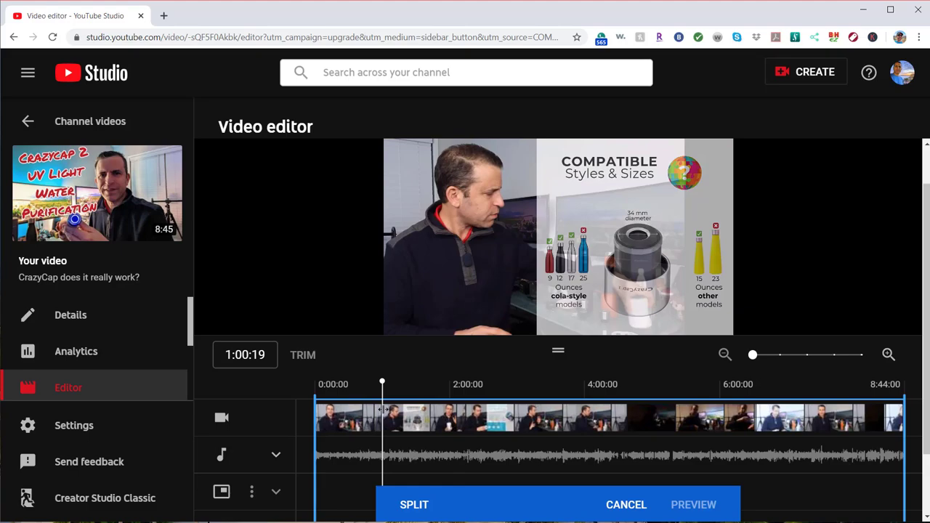
pyautogui.click(423, 504)
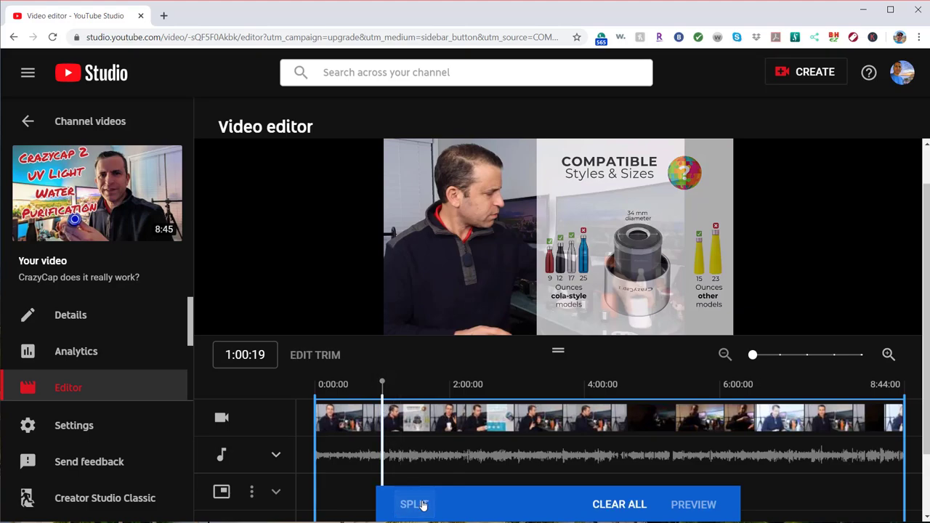
pyautogui.click(465, 411)
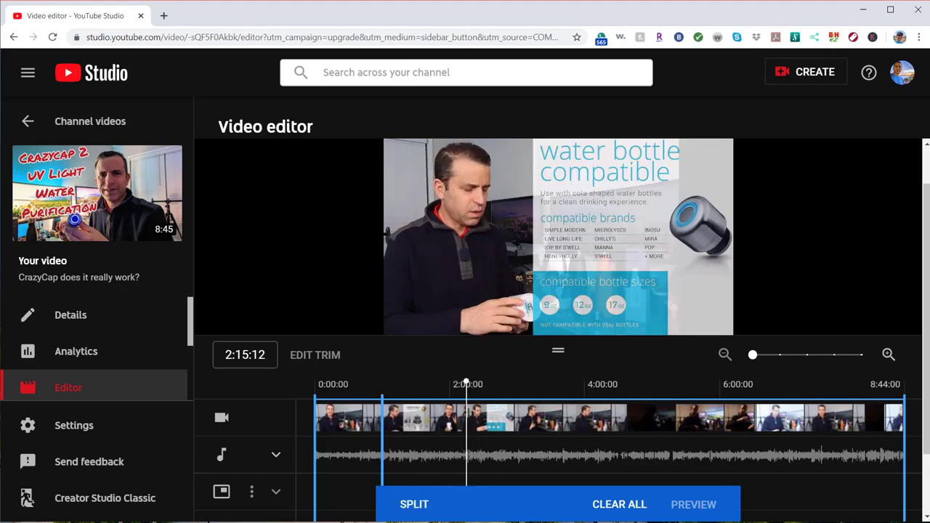
pyautogui.click(426, 501)
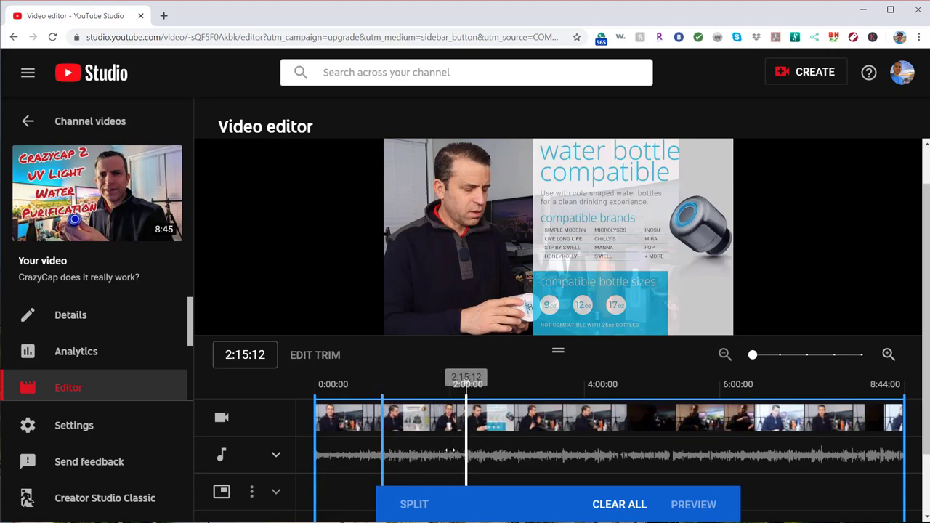
pyautogui.click(382, 444)
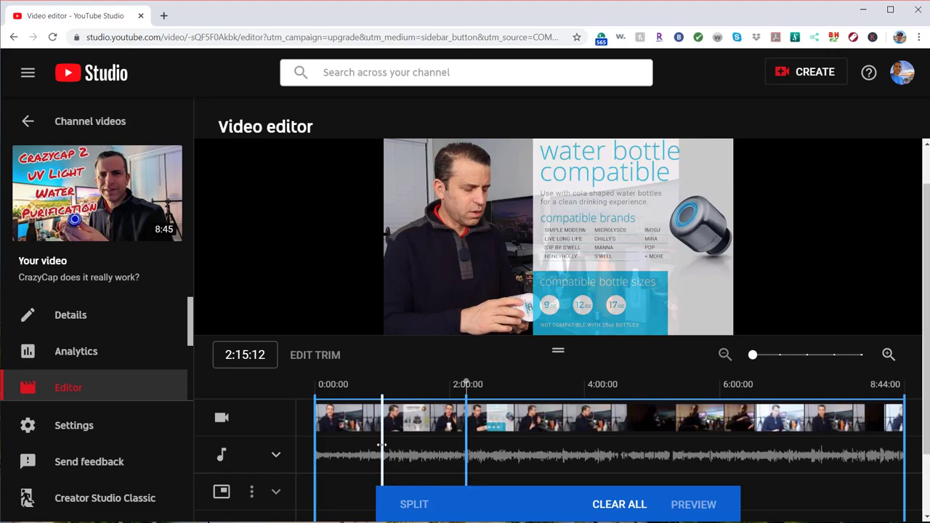
pyautogui.moveTo(382, 444); pyautogui.dragTo(466, 456)
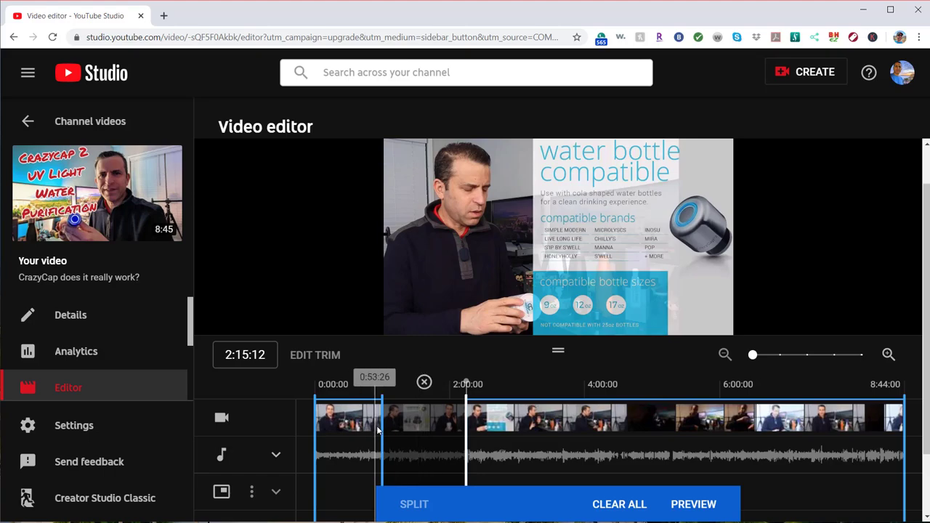
# - Preview the trimmed video and play it across the cut, starting from 0:57:28
pyautogui.click(374, 385)
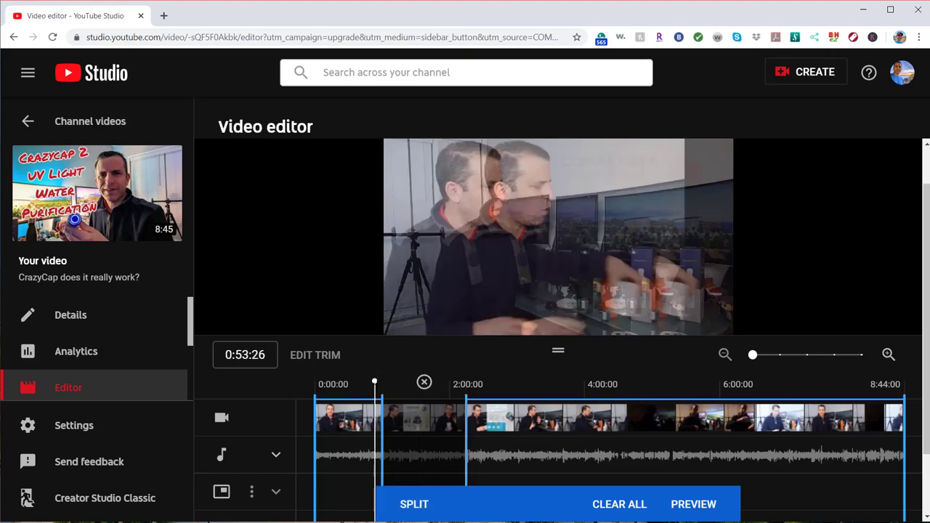
pyautogui.click(378, 384)
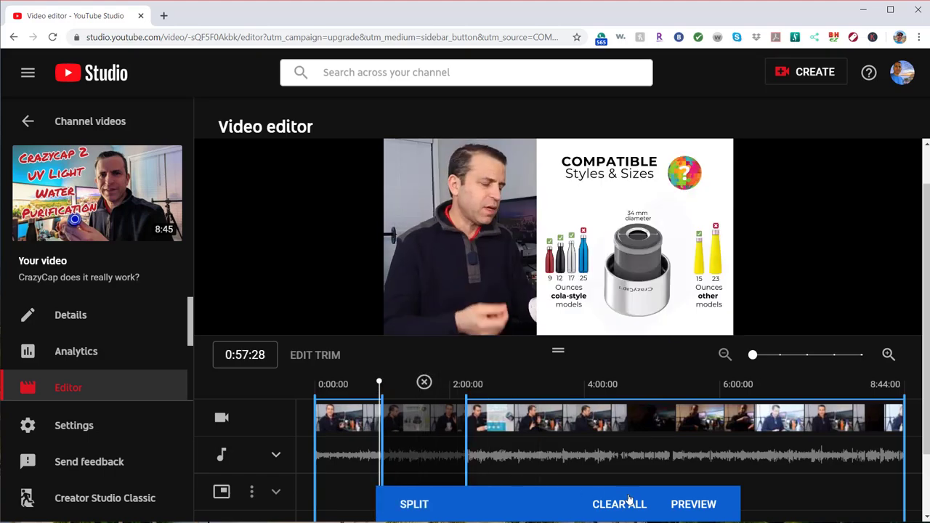
pyautogui.click(692, 504)
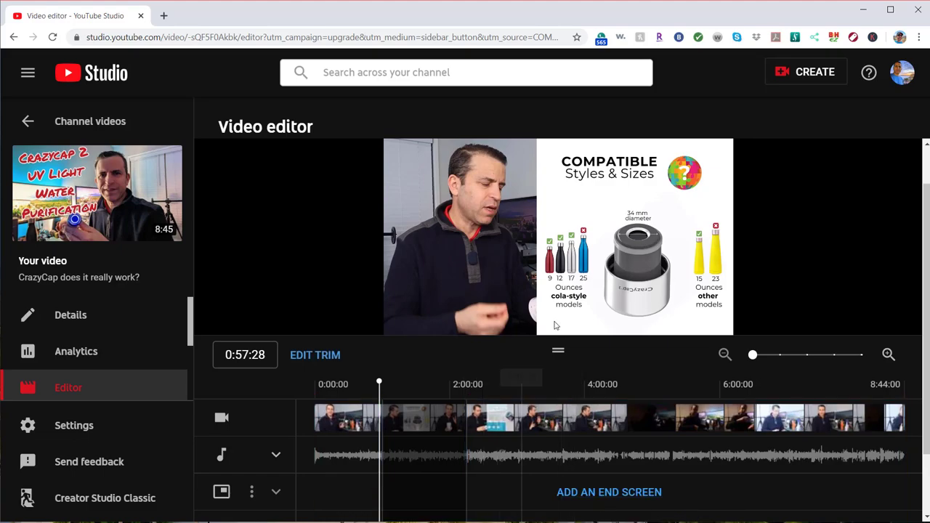
pyautogui.moveTo(401, 309)
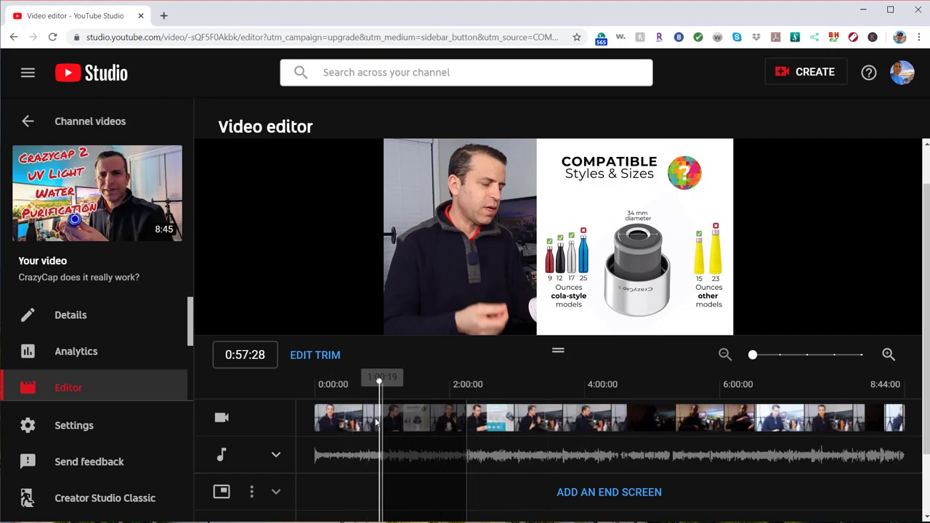
pyautogui.moveTo(393, 338)
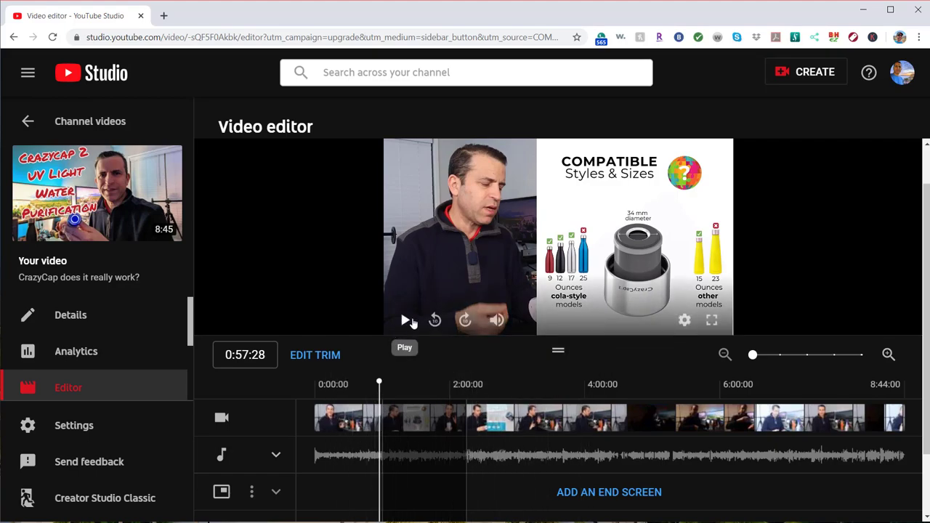
pyautogui.click(406, 320)
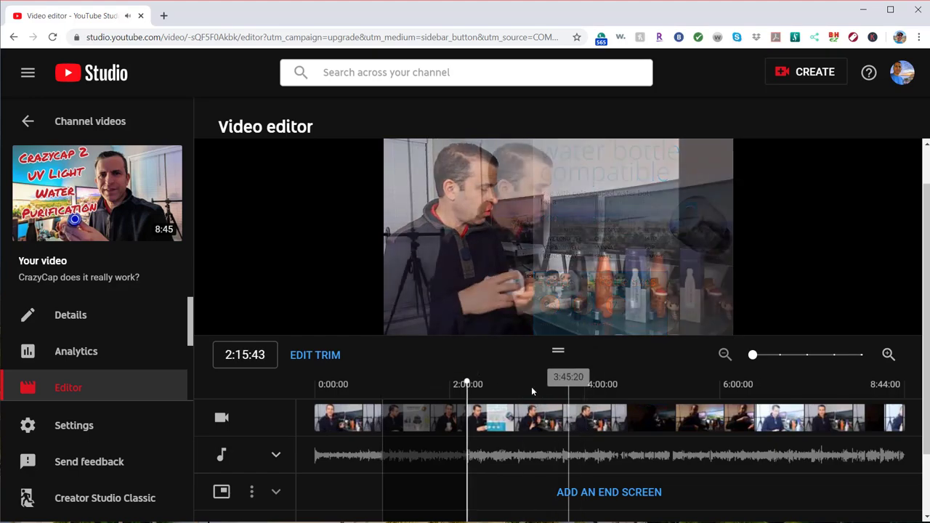
pyautogui.click(404, 320)
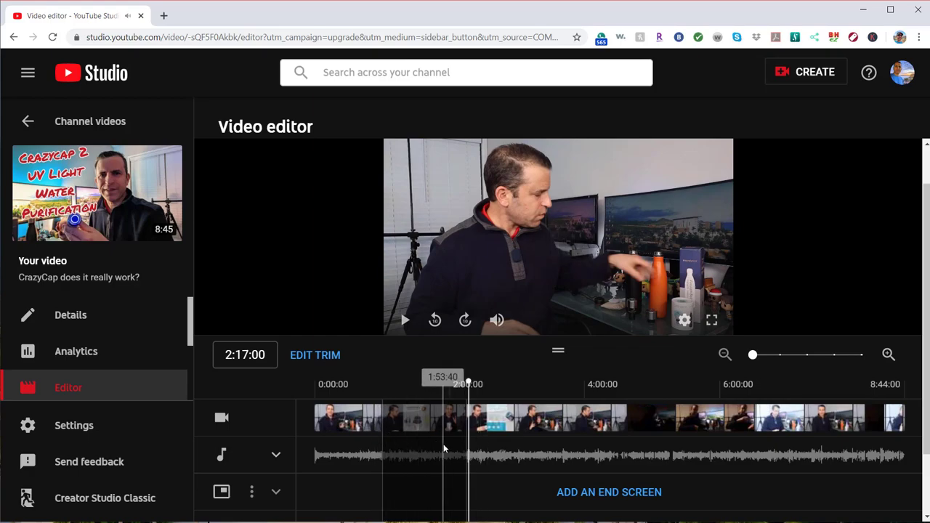
# - Edit the trim again, play from 0:56:30 to find a new cut point, and add a split at 0:58:12
pyautogui.click(326, 358)
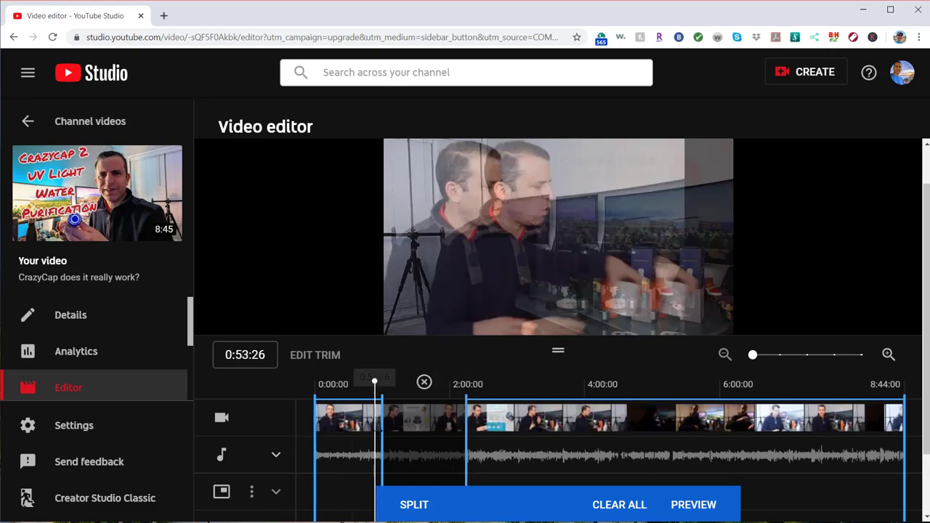
pyautogui.click(379, 426)
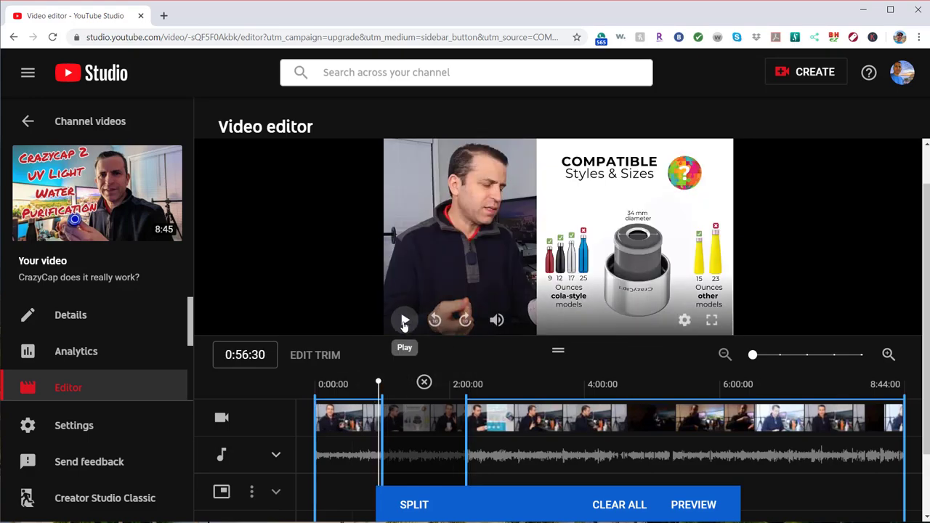
pyautogui.click(405, 321)
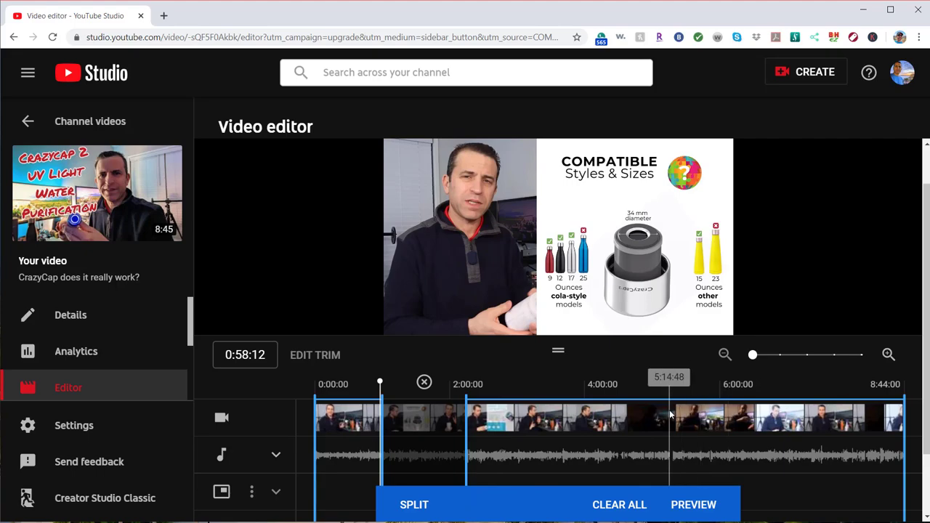
pyautogui.click(411, 504)
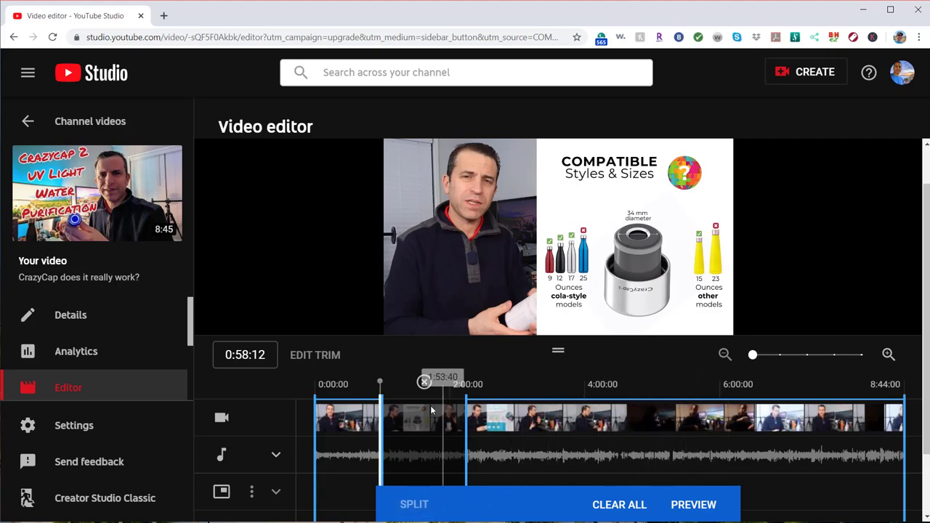
# - Restore the cut-out section before the 2:15:12 split and select the split at 0:58:12
pyautogui.click(602, 421)
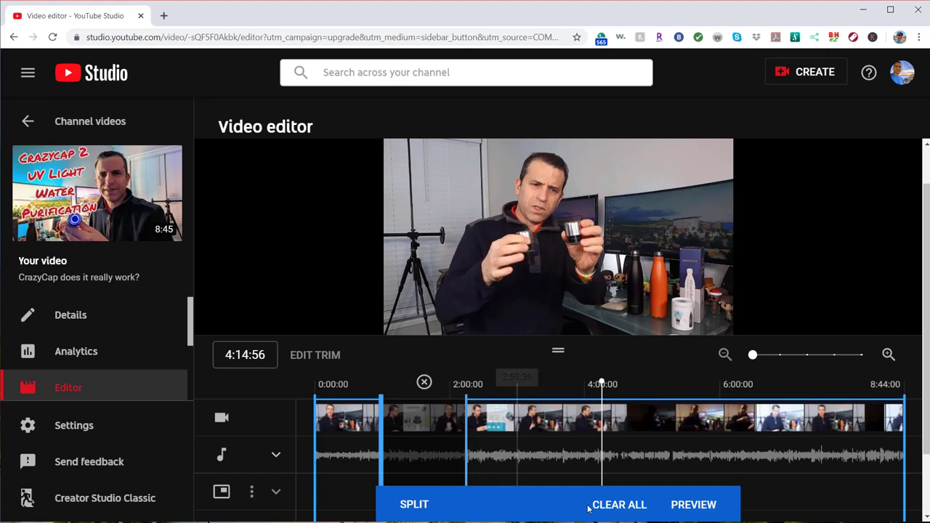
pyautogui.click(424, 382)
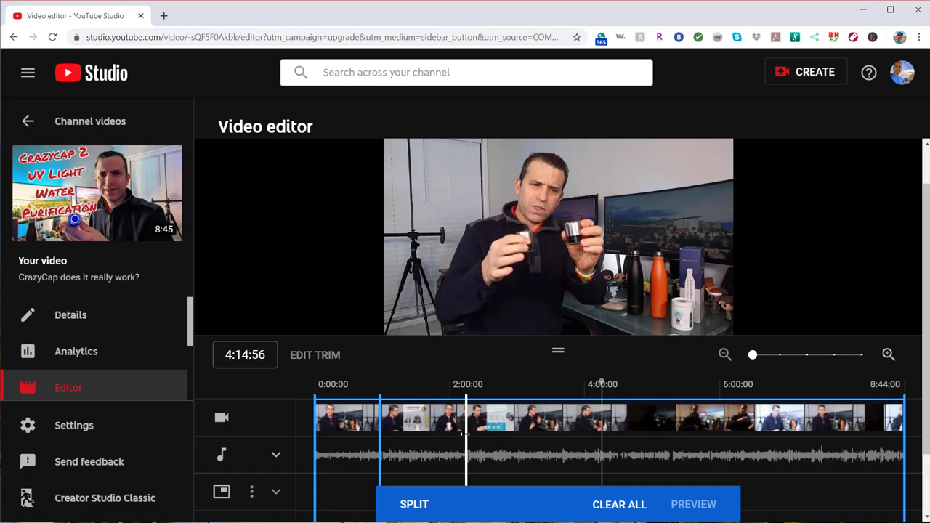
pyautogui.click(380, 396)
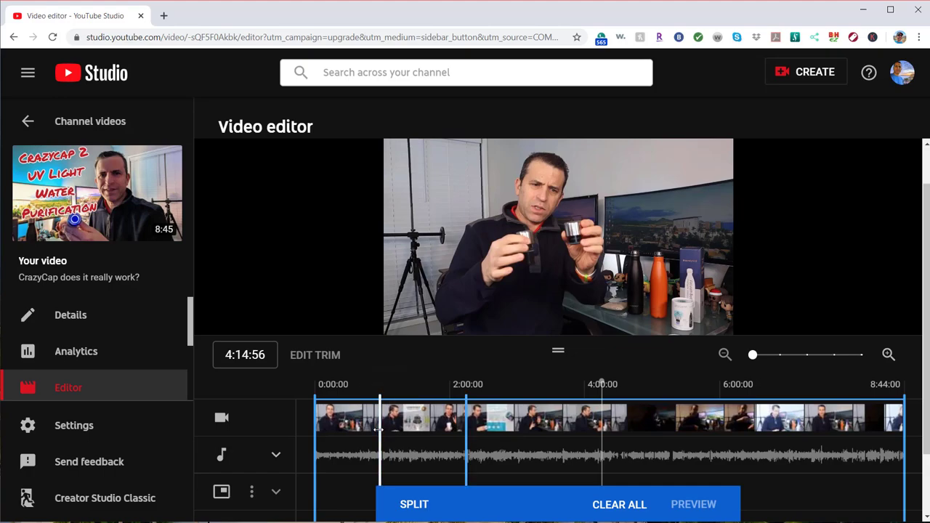
# - Clear all existing trim edits, start a new trim, and split the video at 1:00:19 and 2:06:43
pyautogui.click(618, 504)
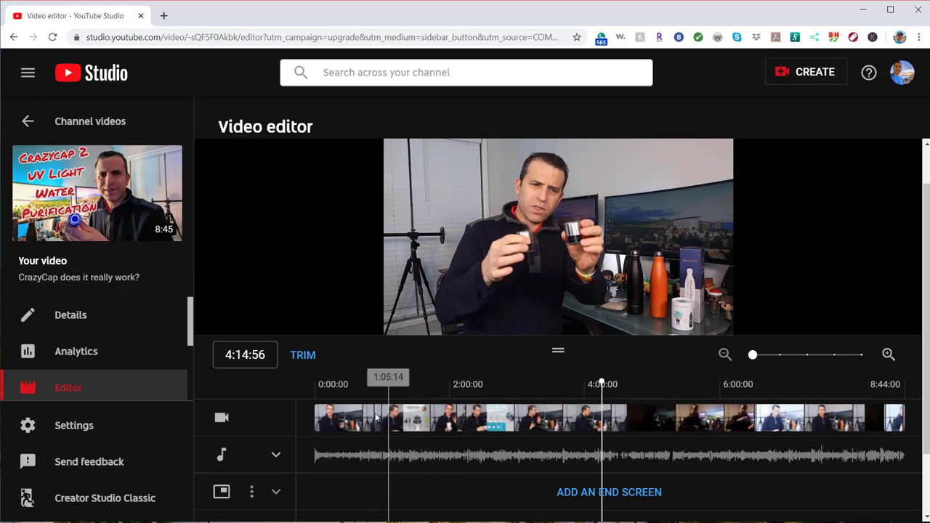
pyautogui.click(302, 355)
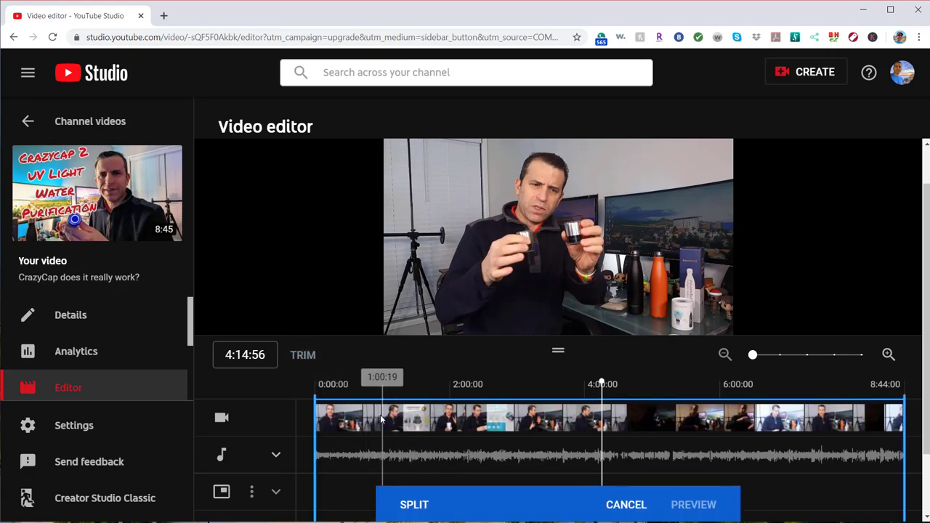
pyautogui.click(380, 419)
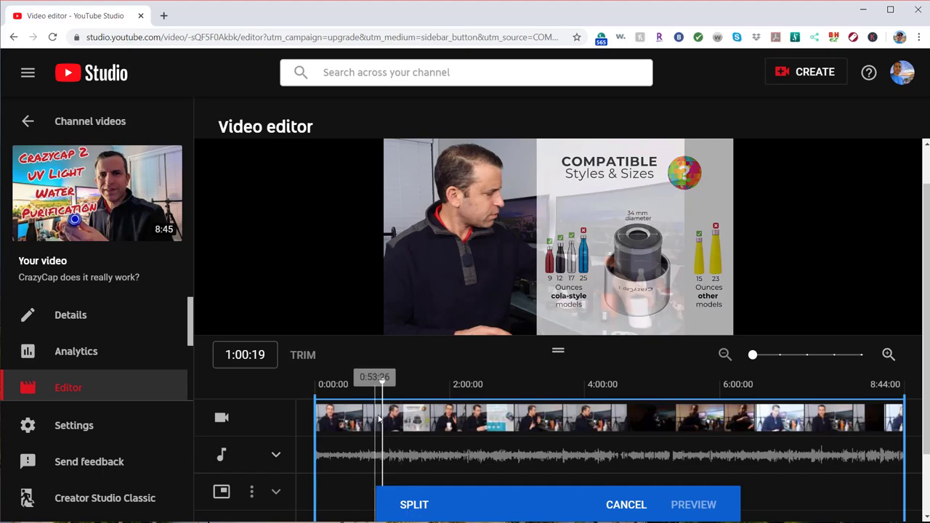
pyautogui.click(411, 502)
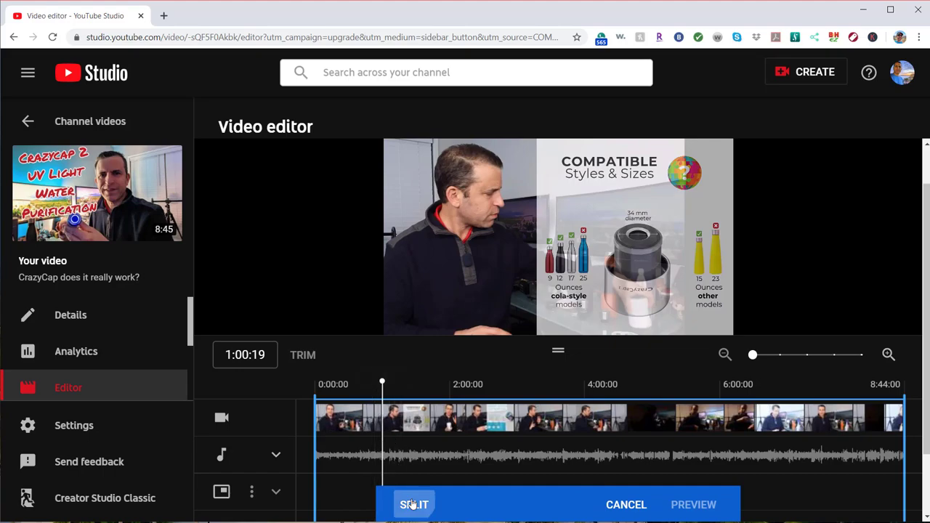
pyautogui.click(458, 425)
pyautogui.click(416, 511)
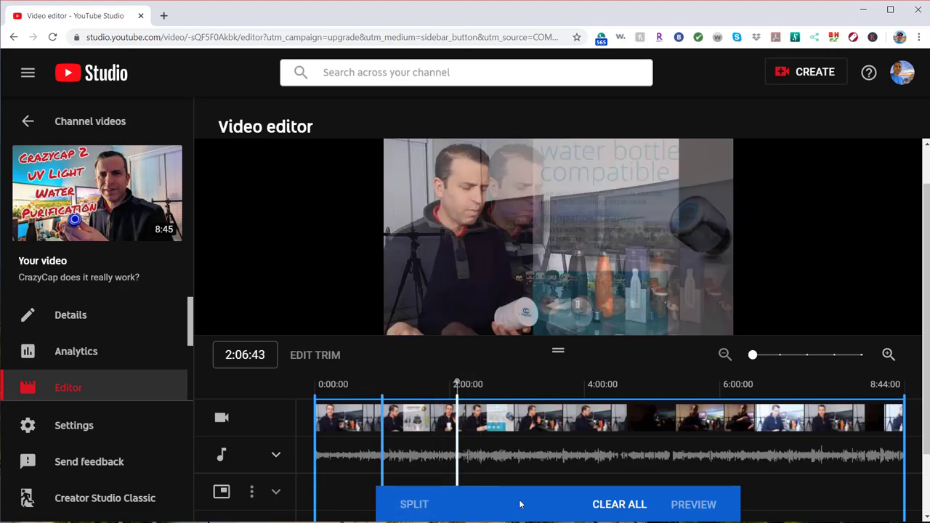
# - Add two more splits to the video at 5:20:51 and 6:31:21
pyautogui.click(674, 426)
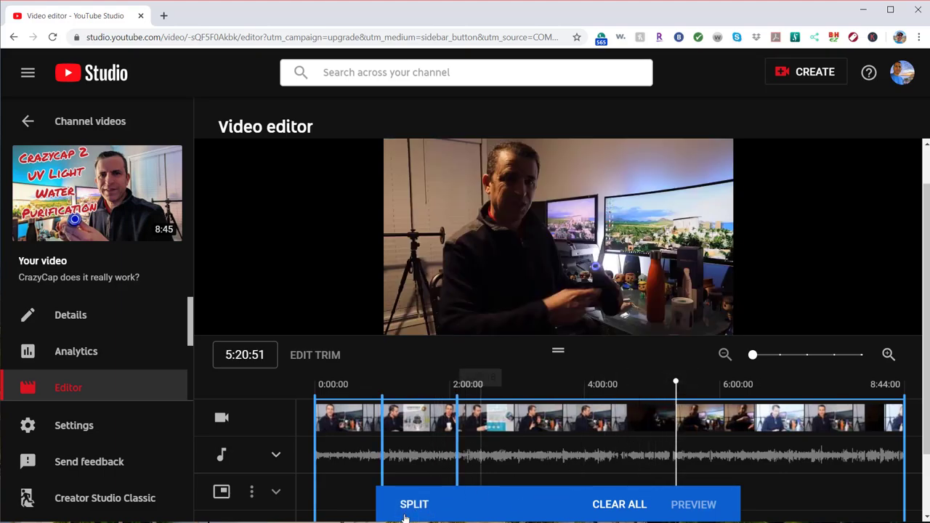
pyautogui.click(414, 504)
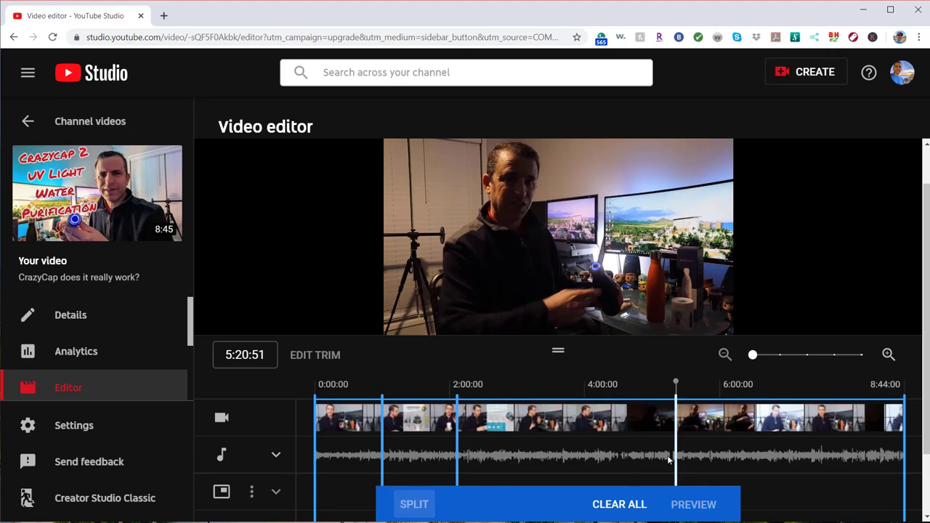
pyautogui.click(754, 426)
pyautogui.click(406, 506)
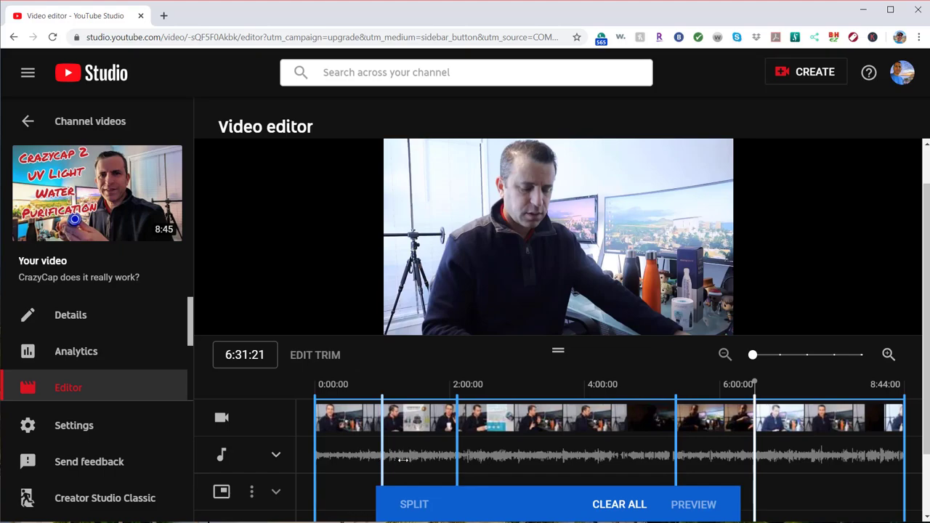
# - Cut out the sections from 1:00:19 to 2:06:43 and from 5:20:51 to 6:31:21
pyautogui.moveTo(403, 459); pyautogui.dragTo(458, 470)
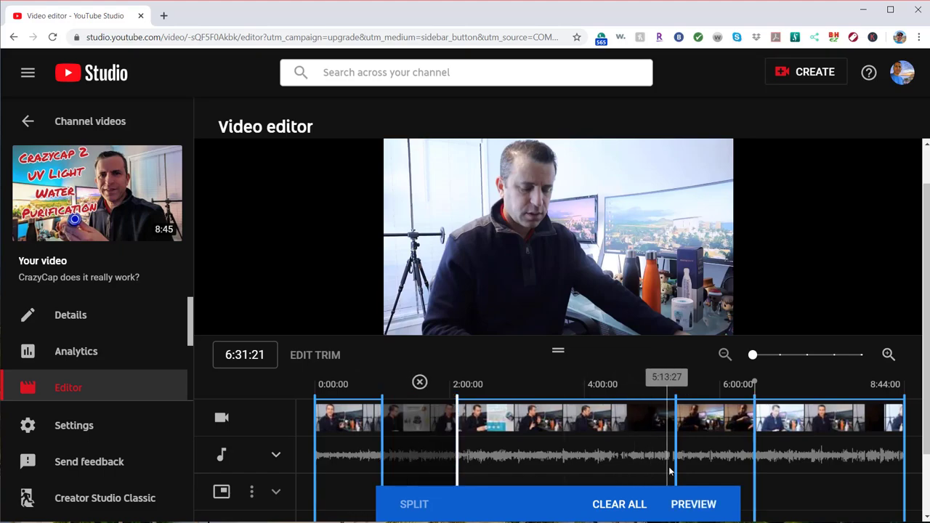
pyautogui.moveTo(675, 468)
pyautogui.mouseDown()
pyautogui.moveTo(790, 468)
pyautogui.moveTo(745, 463)
pyautogui.moveTo(755, 462)
pyautogui.mouseUp()
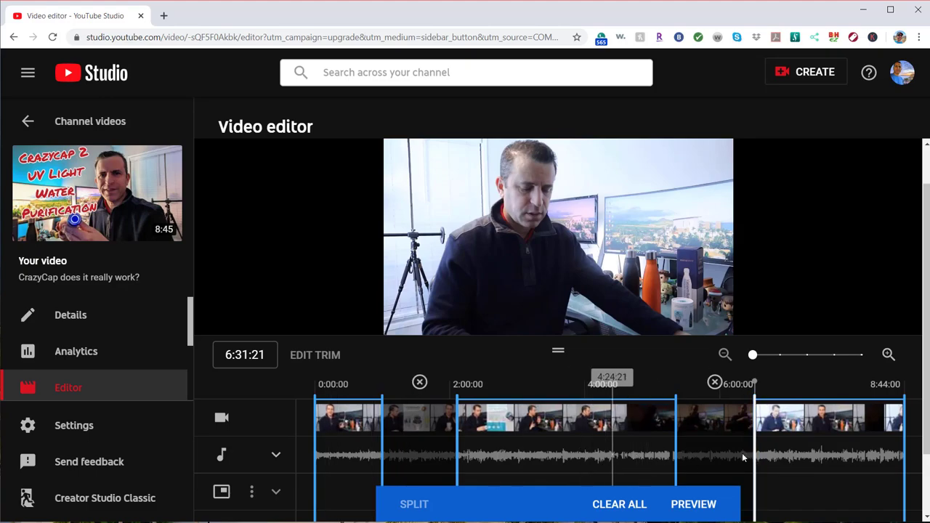
pyautogui.click(756, 455)
pyautogui.moveTo(757, 455)
pyautogui.mouseDown()
pyautogui.moveTo(848, 448)
pyautogui.moveTo(788, 454)
pyautogui.moveTo(833, 455)
pyautogui.moveTo(749, 426)
pyautogui.mouseUp()
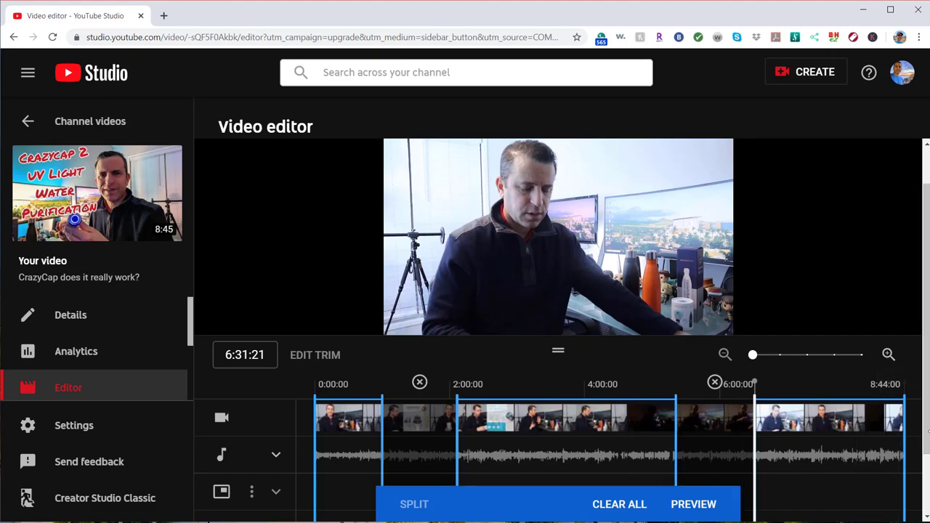
# - Clear all trim edits and open the video's page for adding or replacing audio, pausing its playback
pyautogui.scroll(-2, 927, 430)
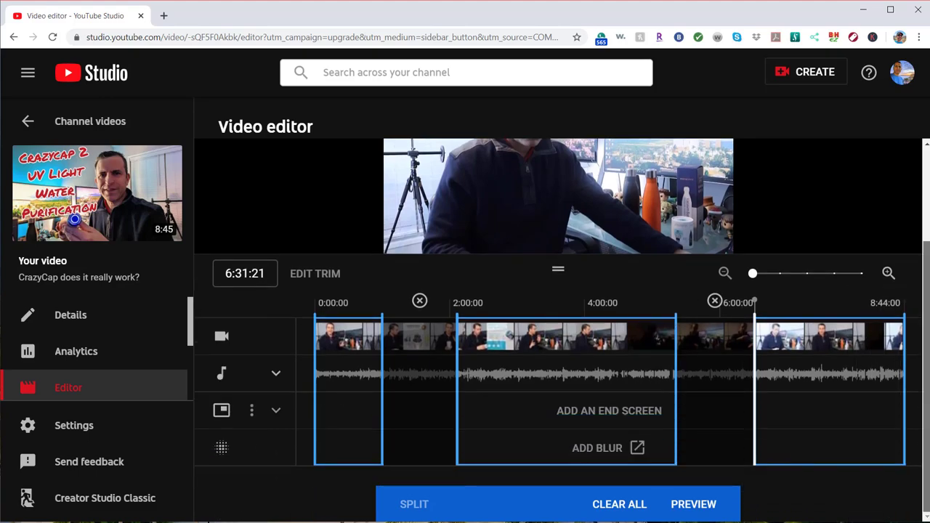
pyautogui.click(618, 504)
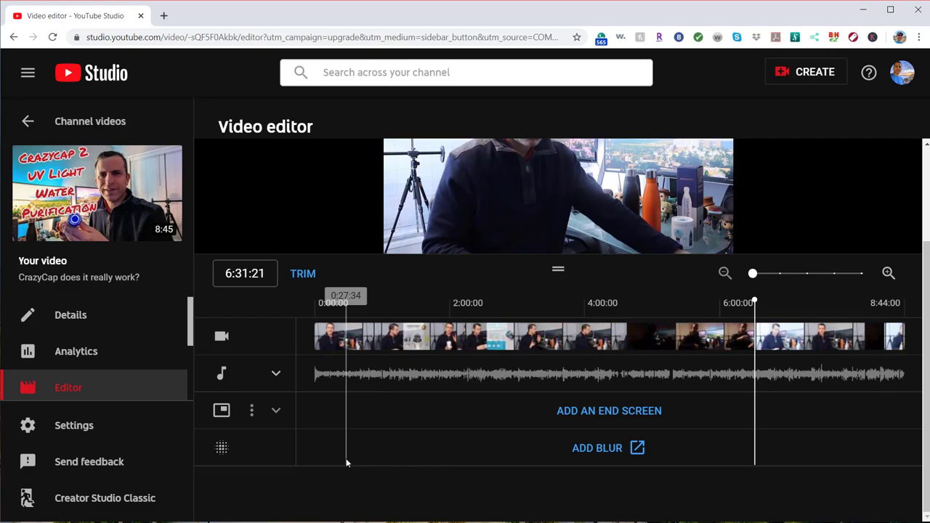
pyautogui.click(276, 375)
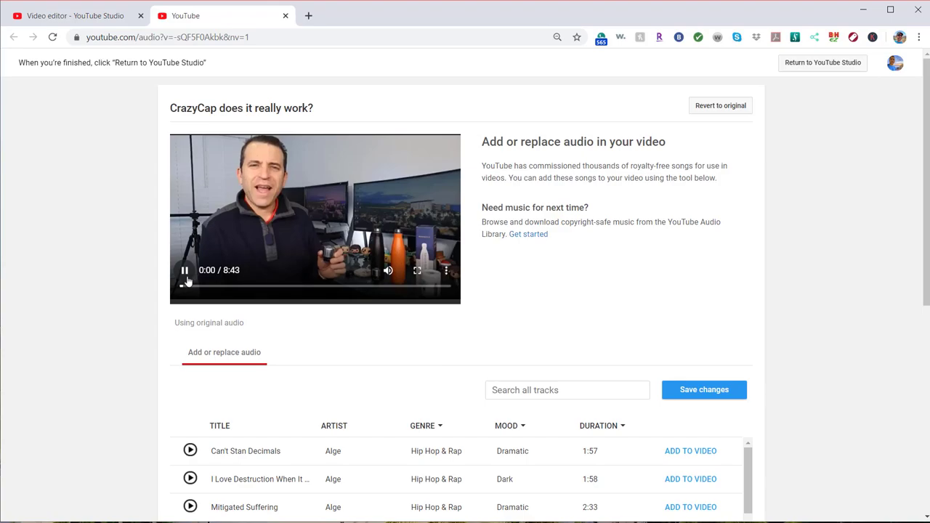
pyautogui.click(185, 272)
# - Enter "happy" in the audio track search, cancel the save prompt, and look through the track list
pyautogui.scroll(-5, 637, 202)
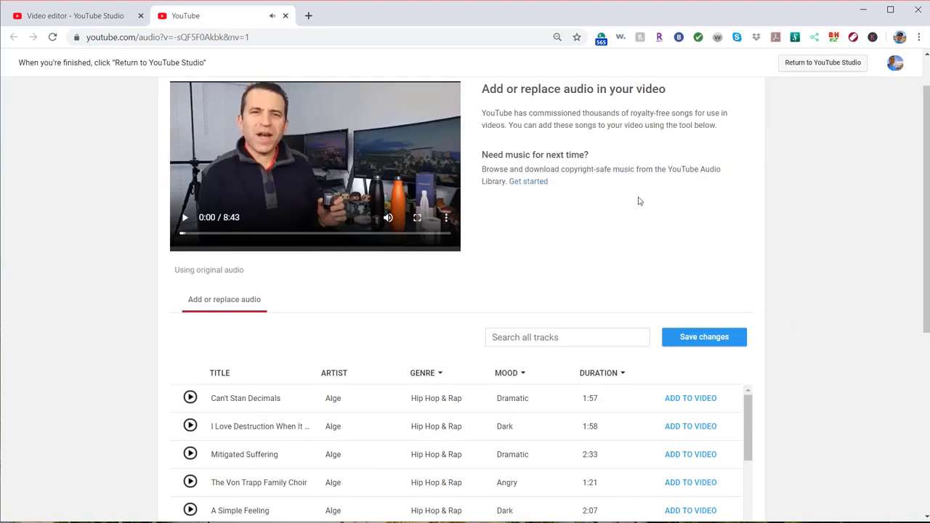
pyautogui.scroll(5, 575, 162)
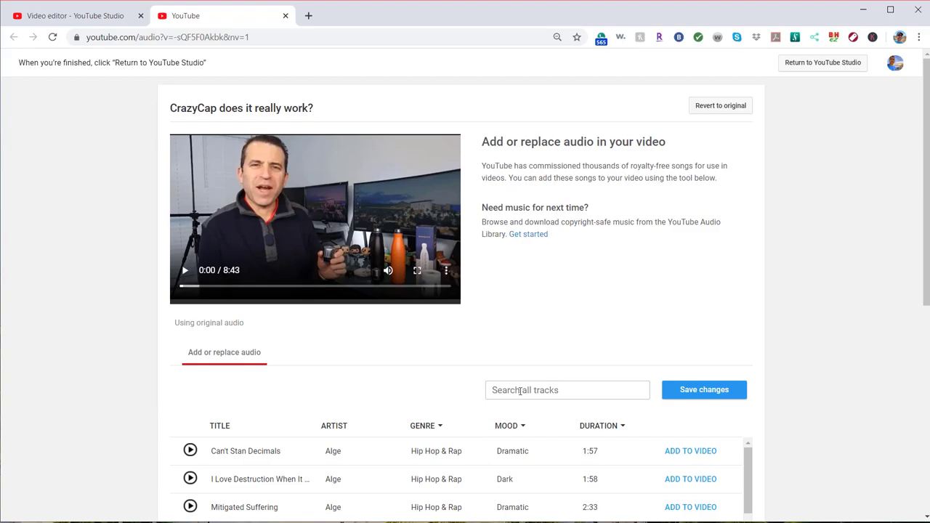
pyautogui.click(562, 393)
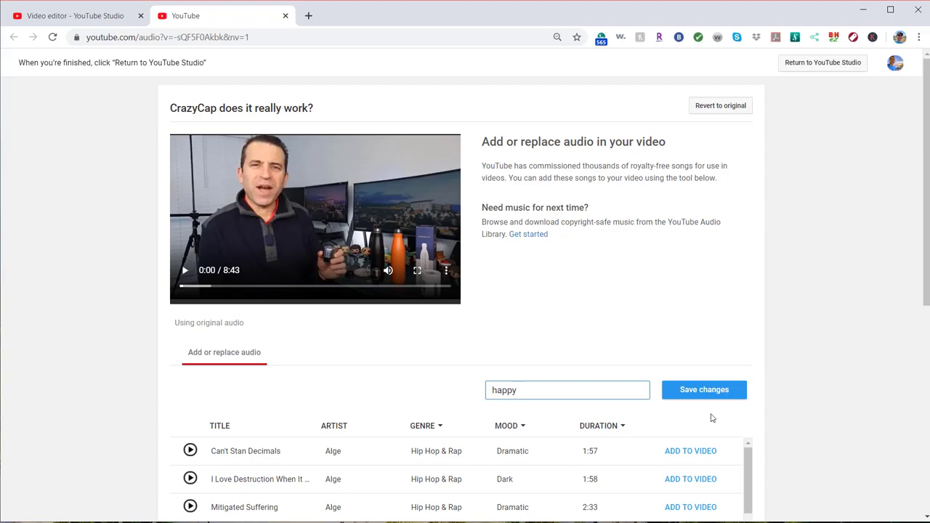
pyautogui.click(710, 391)
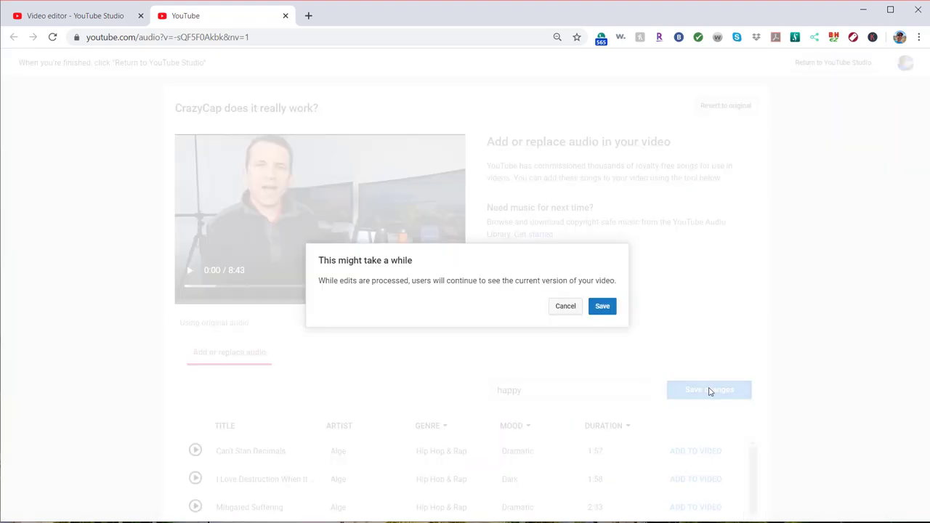
pyautogui.click(559, 311)
pyautogui.scroll(-5, 517, 276)
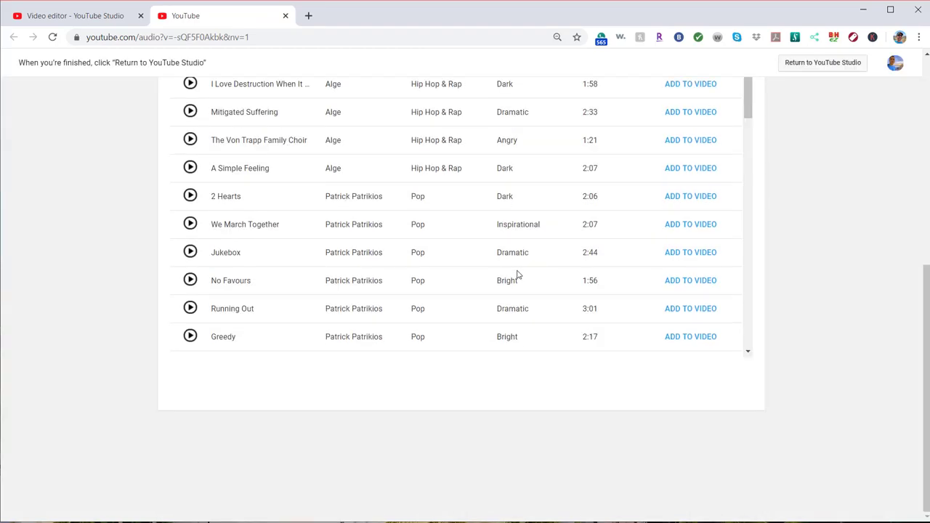
pyautogui.scroll(5, 297, 344)
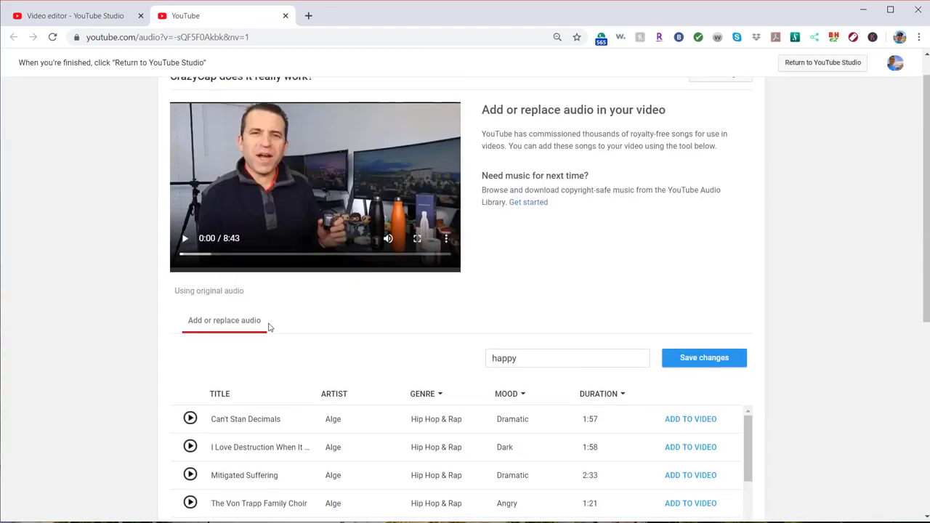
# - Add the Mitigated Suffering track to the video after previewing it, and move it to about the last minute of the timeline
pyautogui.click(188, 476)
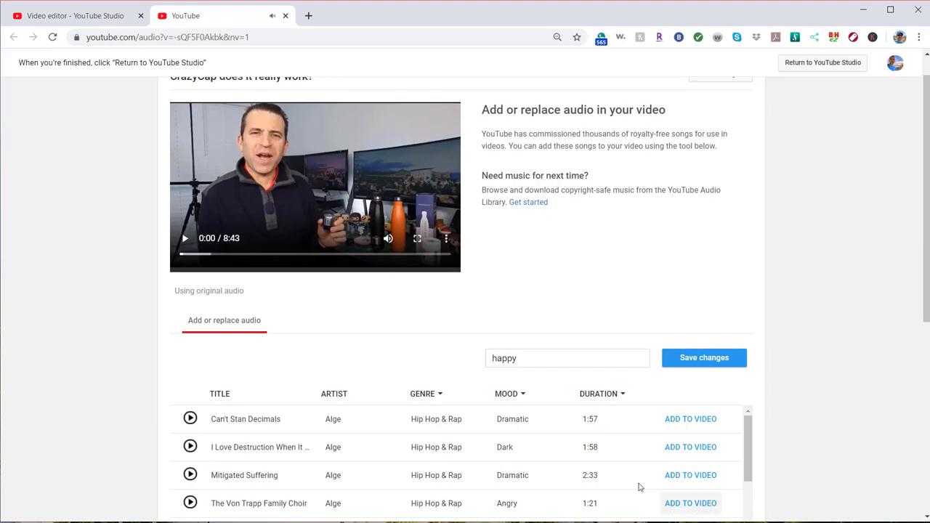
pyautogui.click(674, 477)
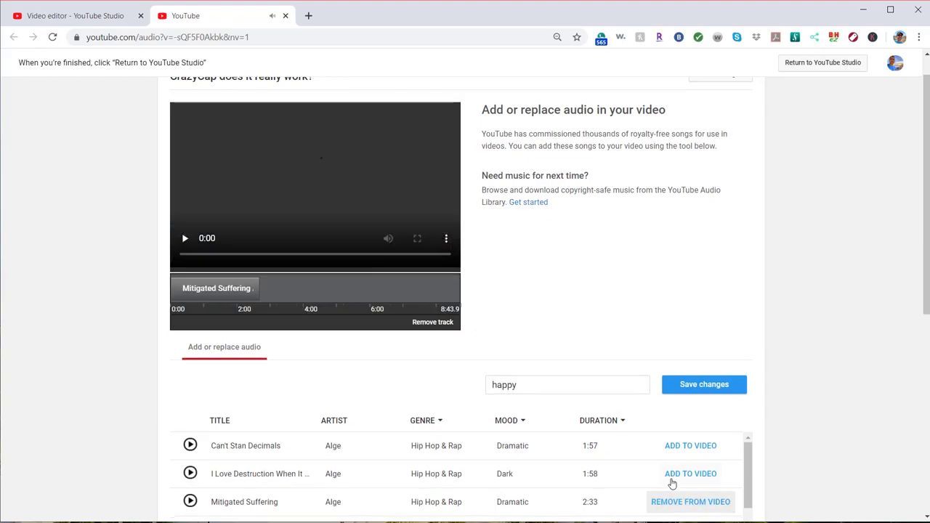
pyautogui.click(184, 240)
pyautogui.click(185, 241)
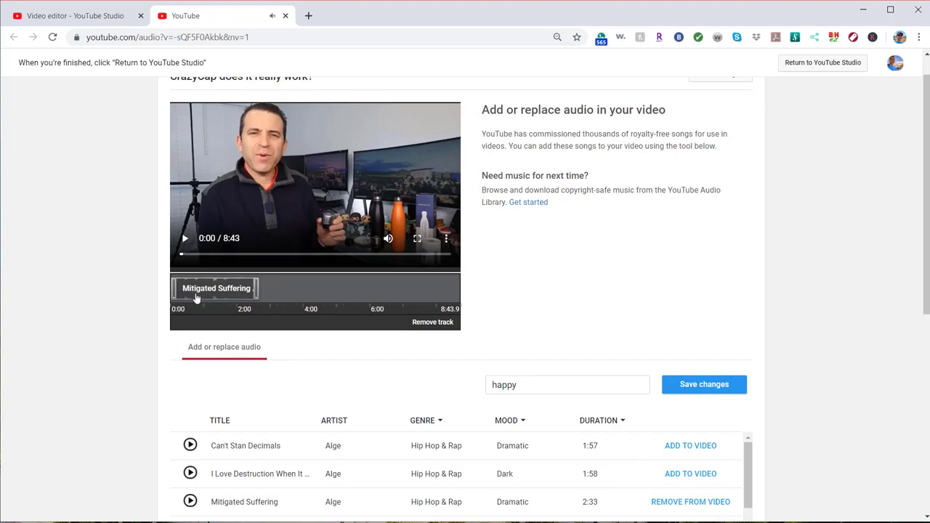
pyautogui.click(185, 239)
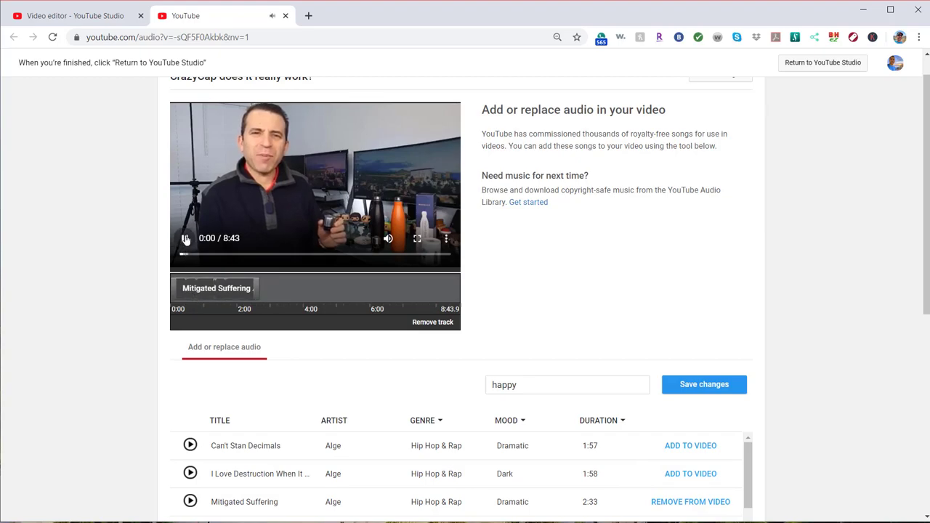
pyautogui.click(185, 240)
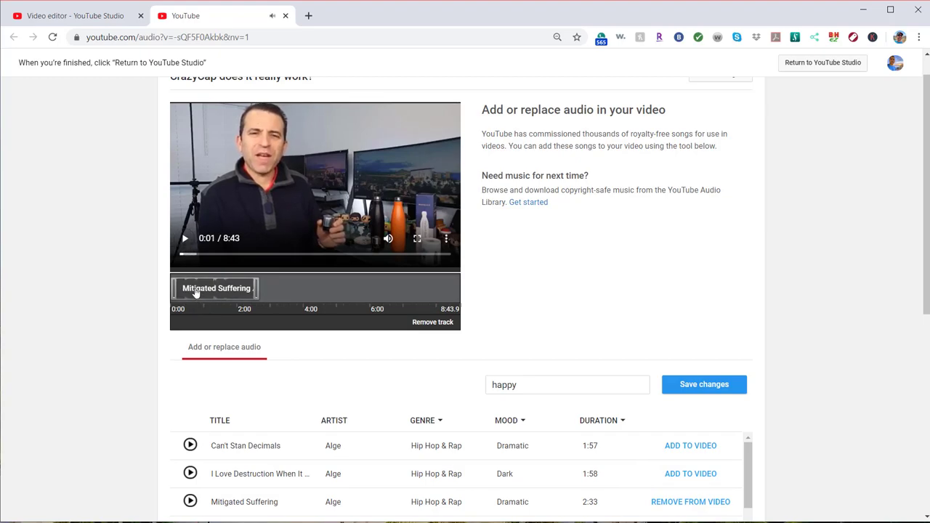
pyautogui.moveTo(195, 292); pyautogui.dragTo(427, 290)
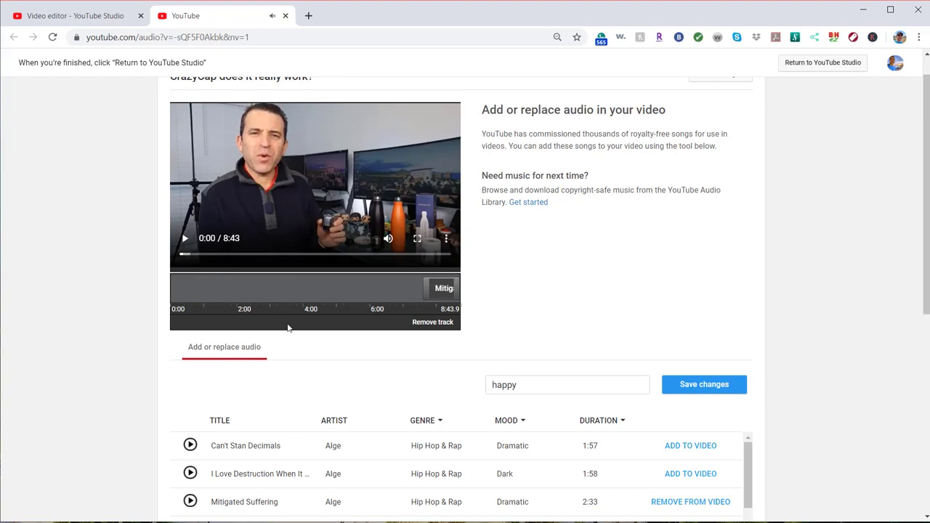
# - Cancel saving the audio changes and leave the audio page, discarding the unsaved edits
pyautogui.click(703, 385)
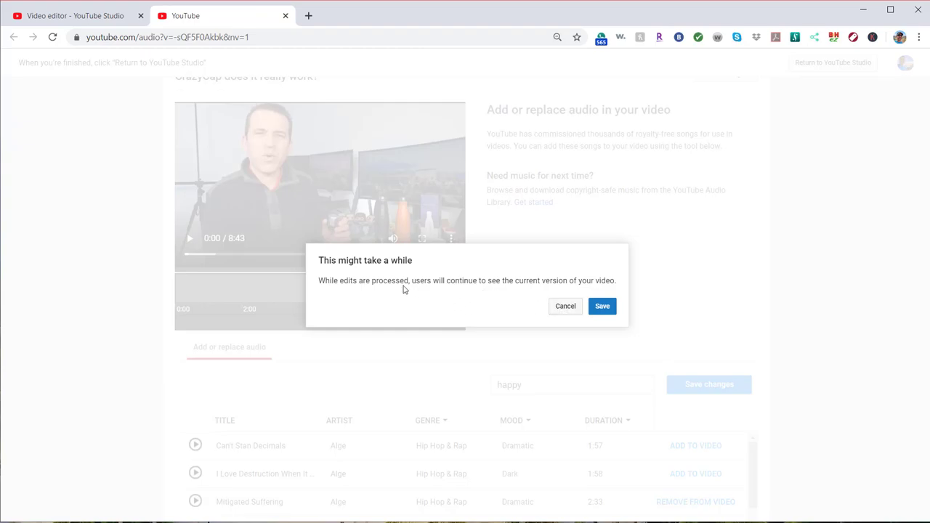
pyautogui.click(564, 308)
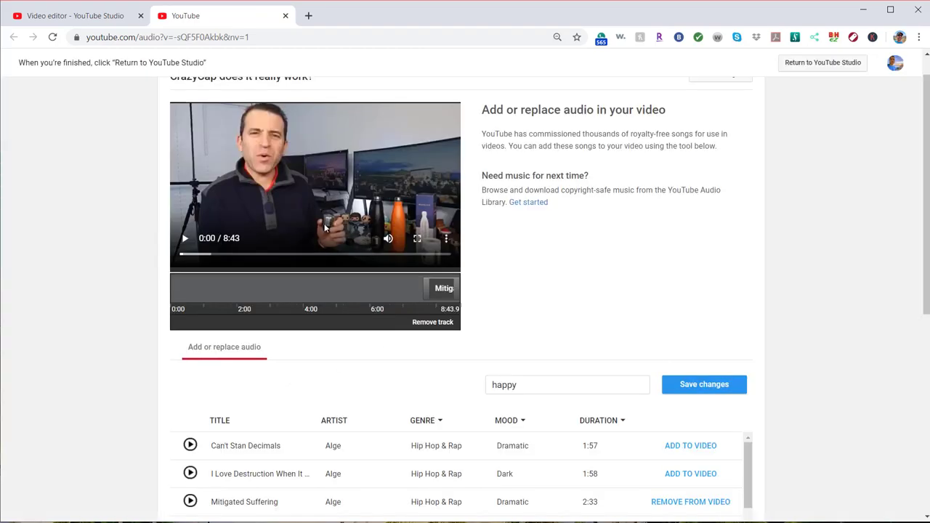
pyautogui.click(284, 15)
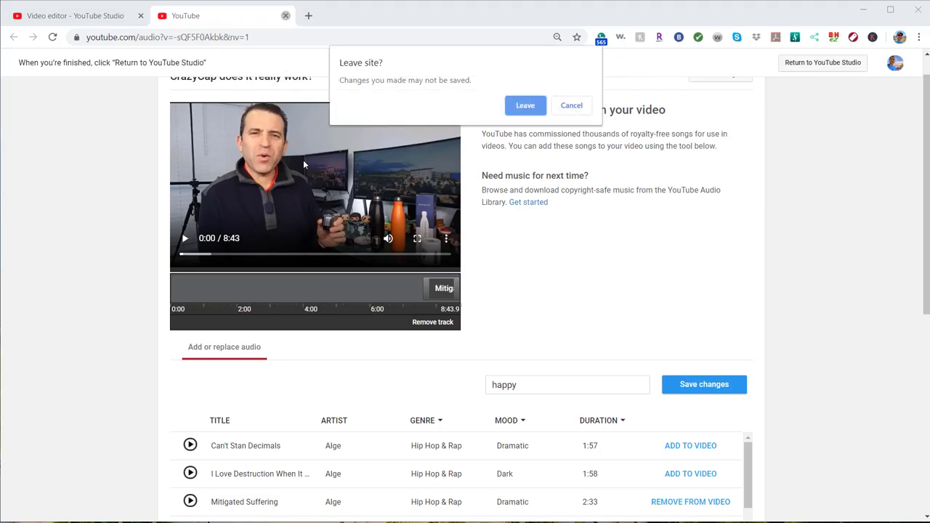
pyautogui.click(521, 106)
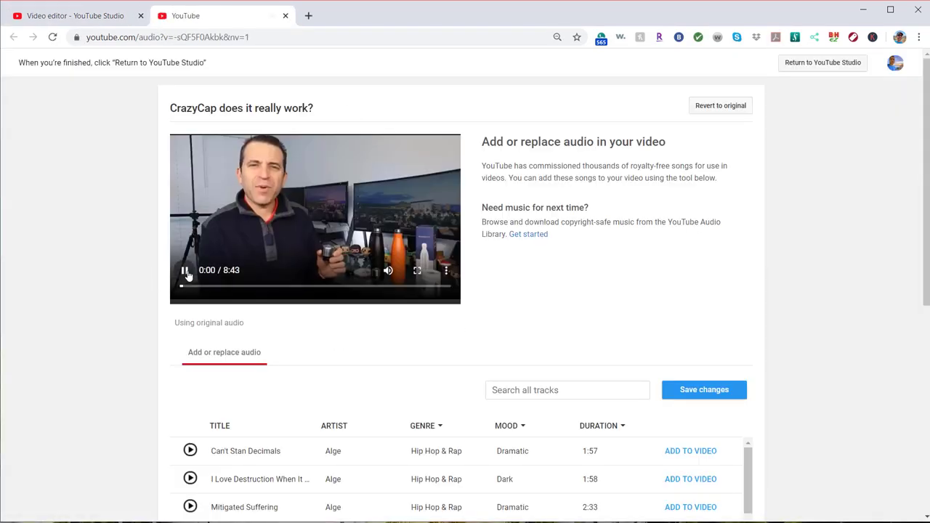
# - Examine the royalty-free tracks offered for the video, with their genres, moods and durations
pyautogui.scroll(-5, 914, 207)
pyautogui.scroll(-5, 621, 207)
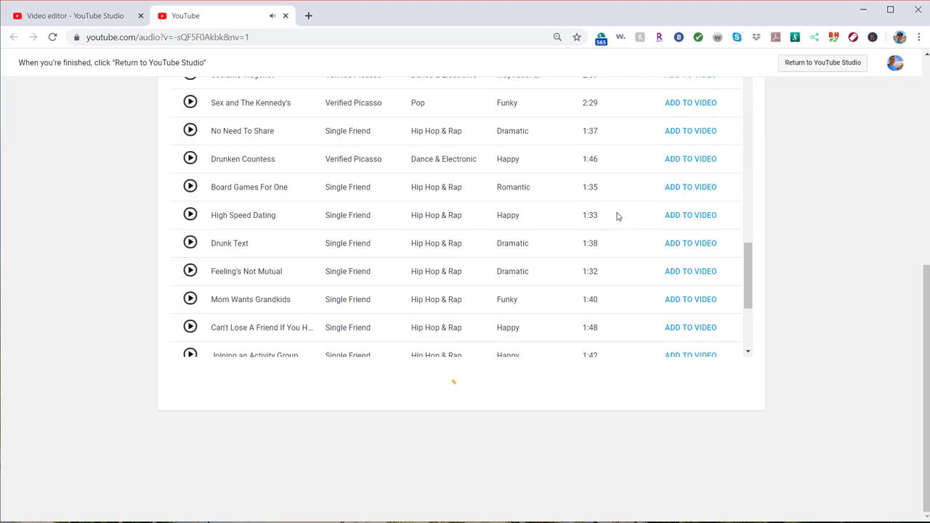
pyautogui.scroll(-15, 617, 215)
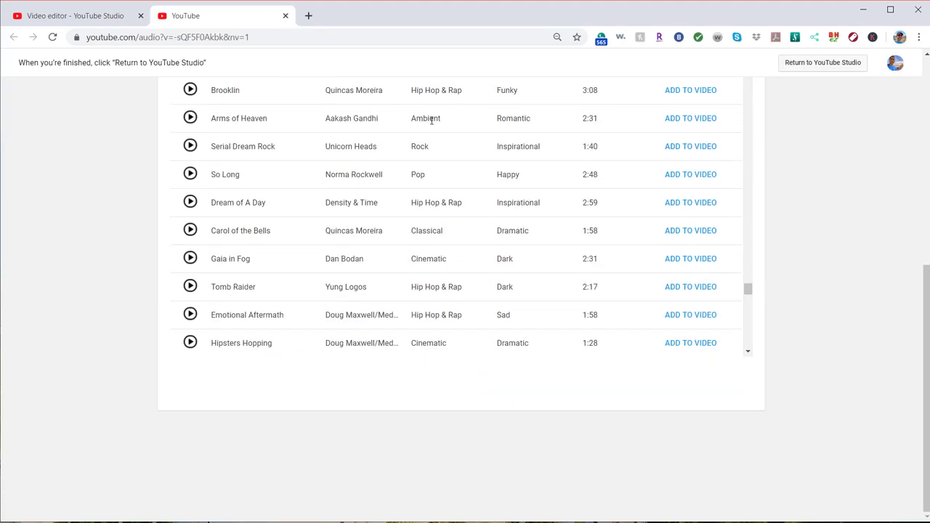
pyautogui.scroll(-15, 431, 121)
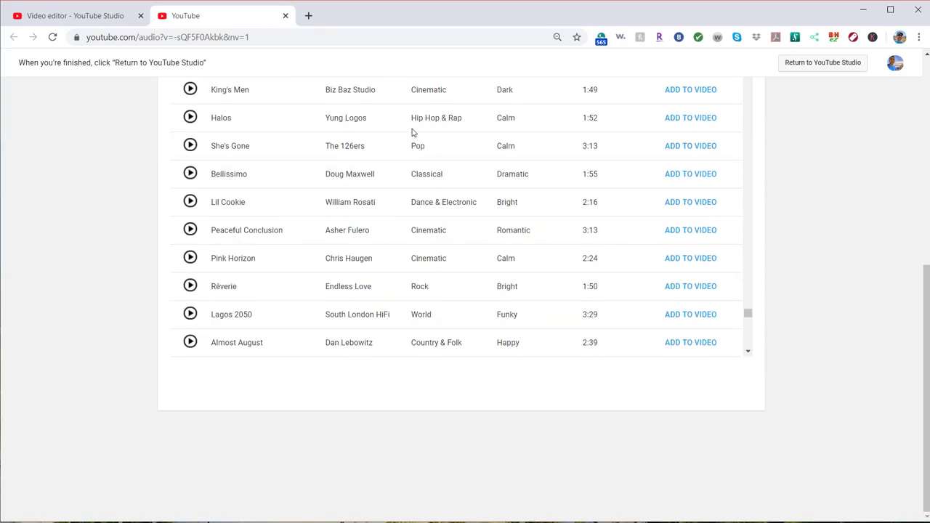
pyautogui.scroll(-15, 412, 132)
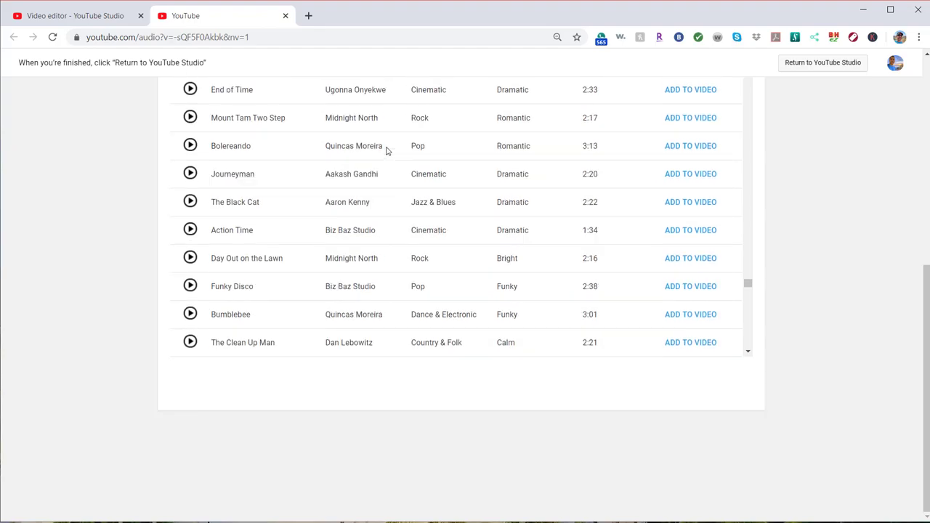
pyautogui.scroll(-15, 386, 150)
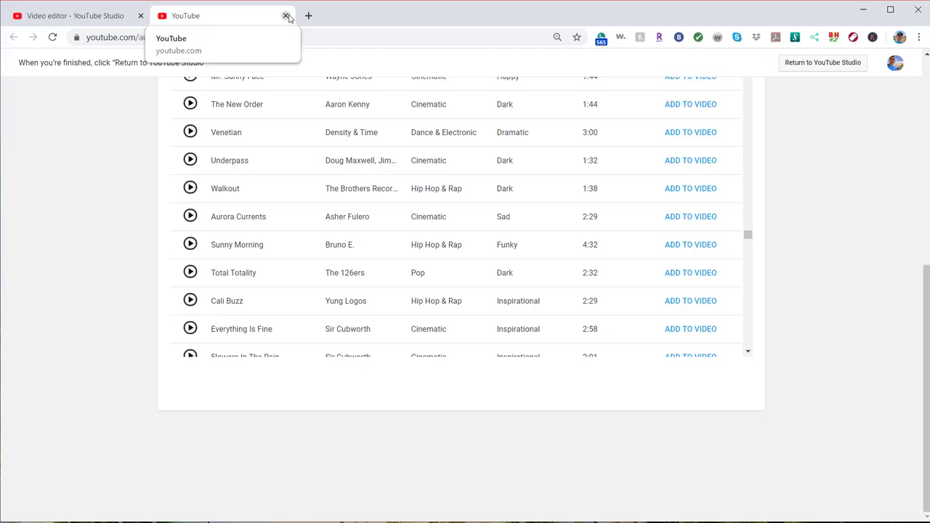
# - Leave the audio page and add an end screen using the "2 videos or playlists" template
pyautogui.click(286, 16)
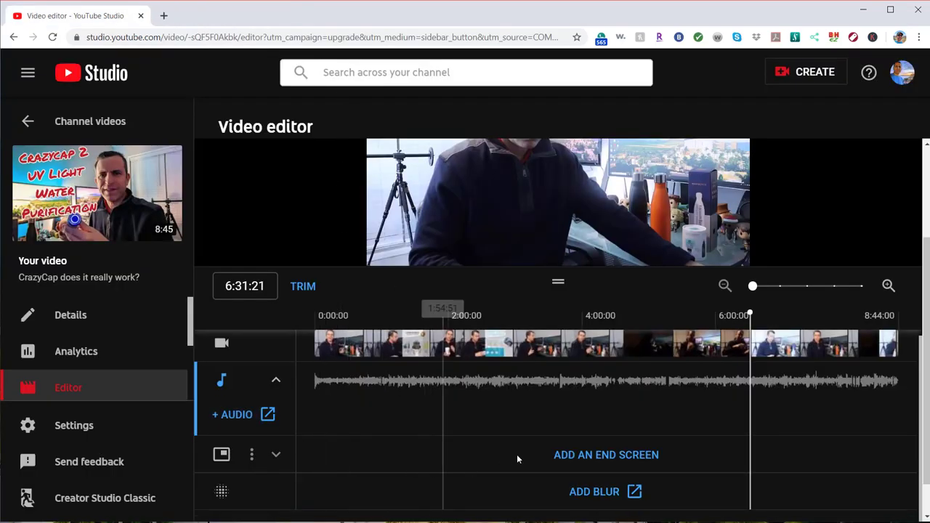
pyautogui.click(581, 458)
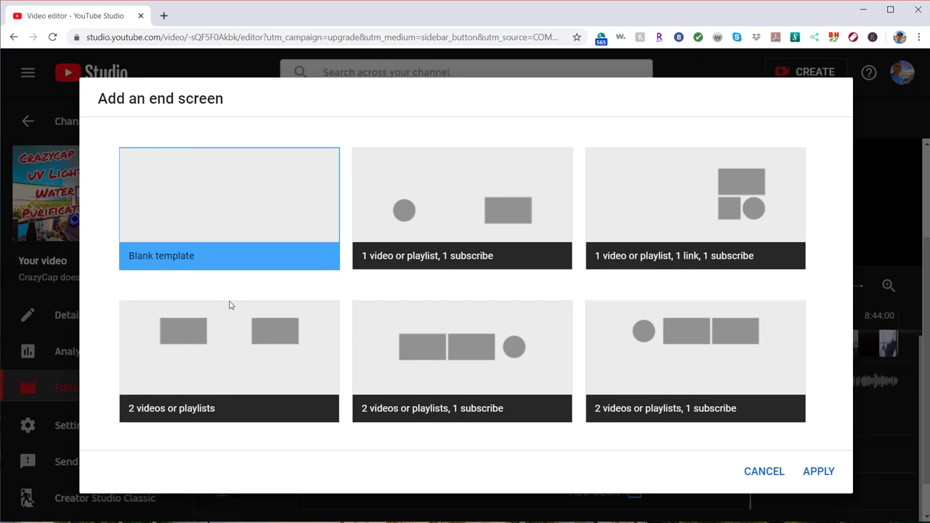
pyautogui.click(228, 347)
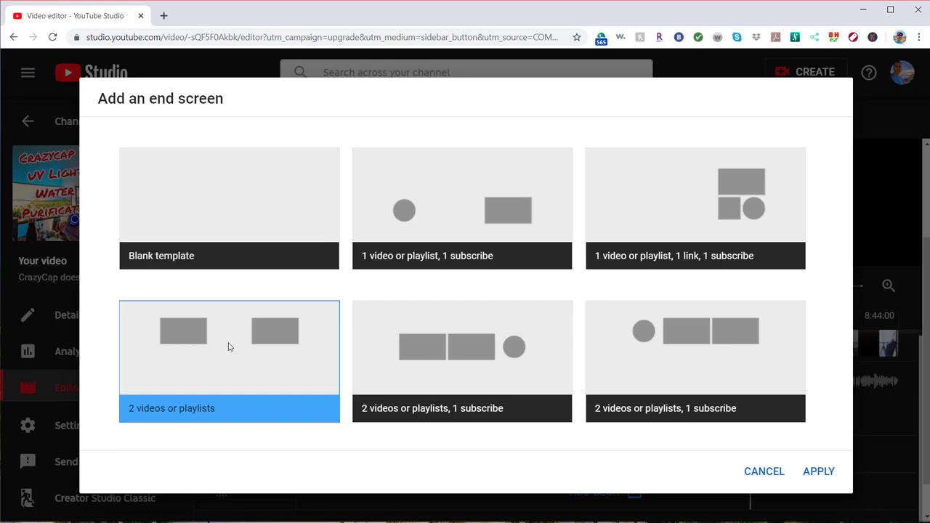
pyautogui.click(835, 471)
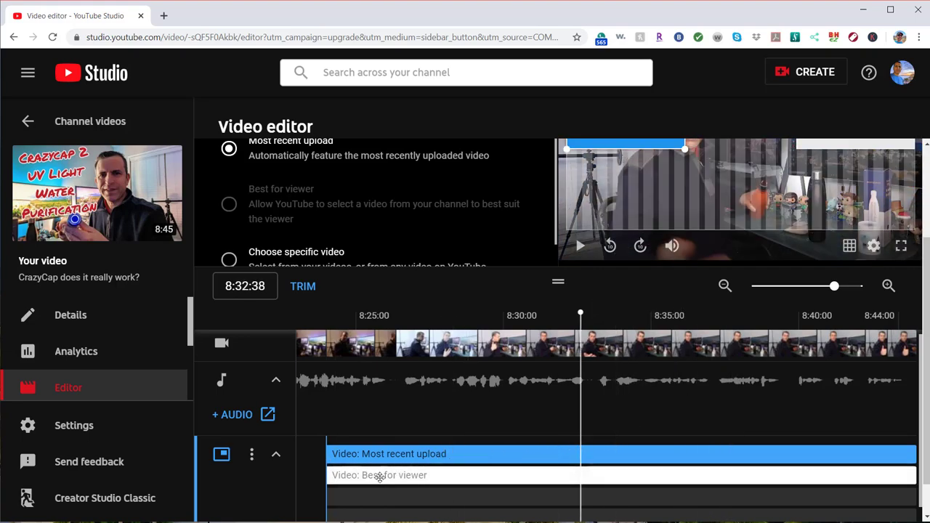
# - Set the "Most recent upload" end screen element to the specific CrazyCaps UV C LED Water Purification Technology video, found by searching "crazy"
pyautogui.click(322, 477)
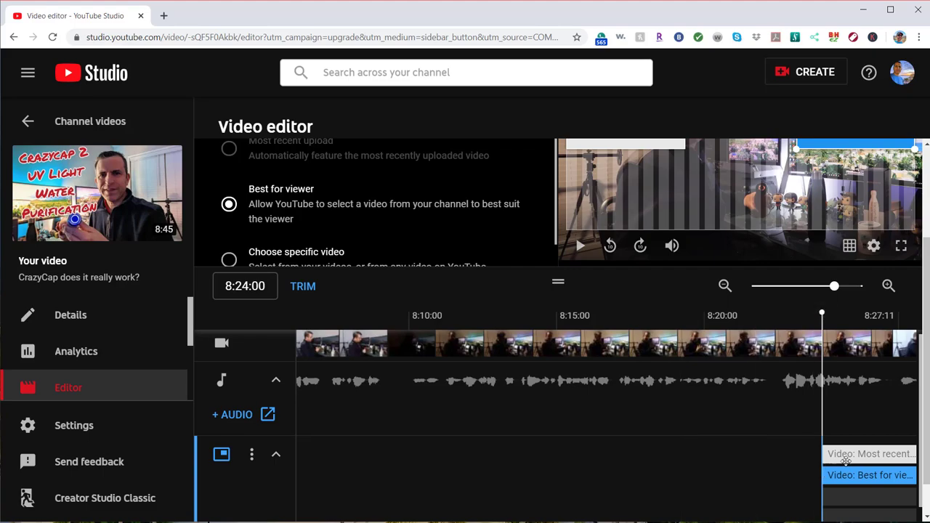
pyautogui.scroll(2, 871, 454)
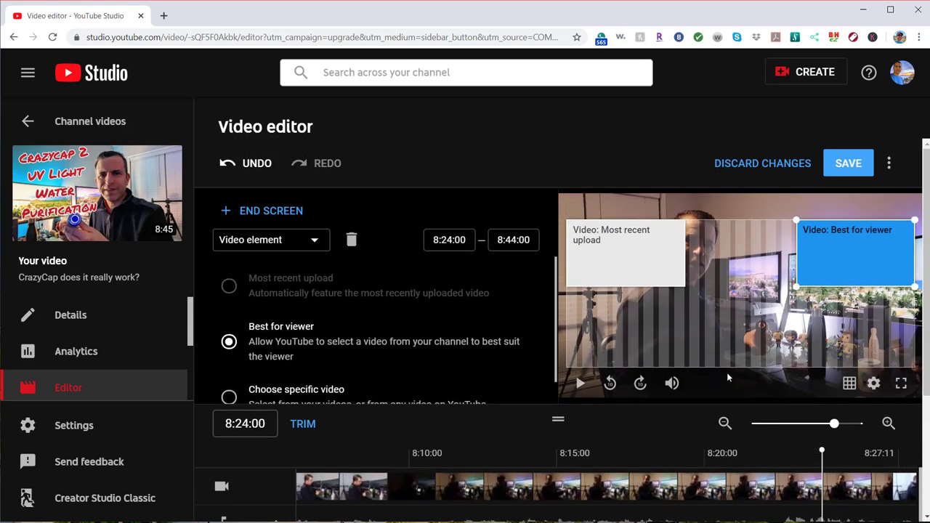
pyautogui.click(619, 256)
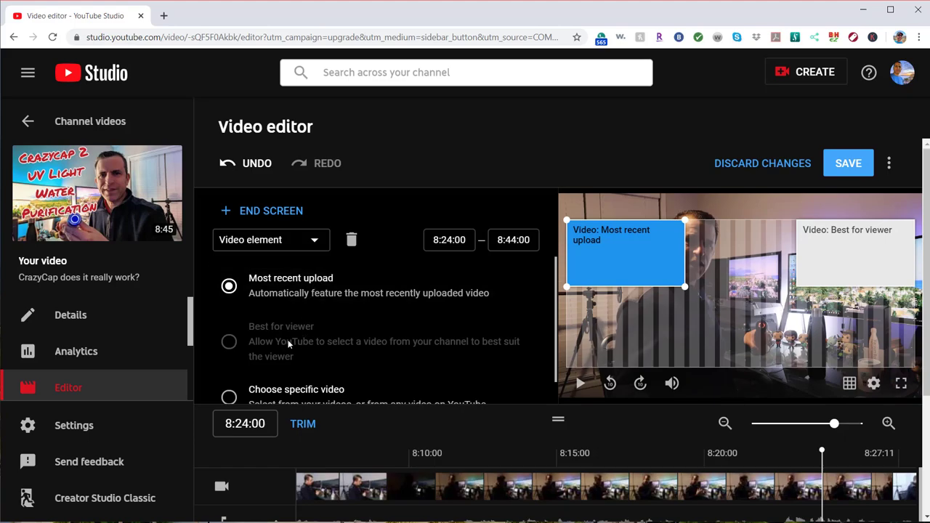
pyautogui.click(228, 398)
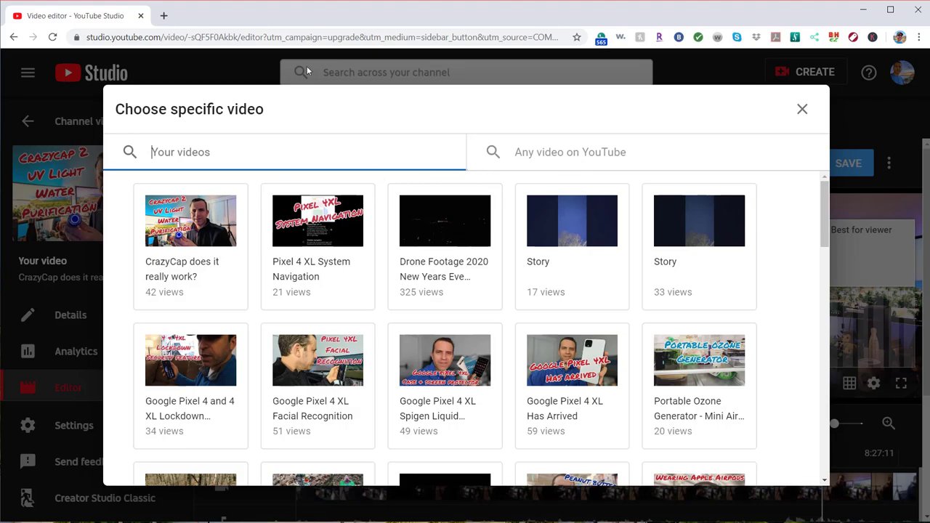
pyautogui.write('cra')
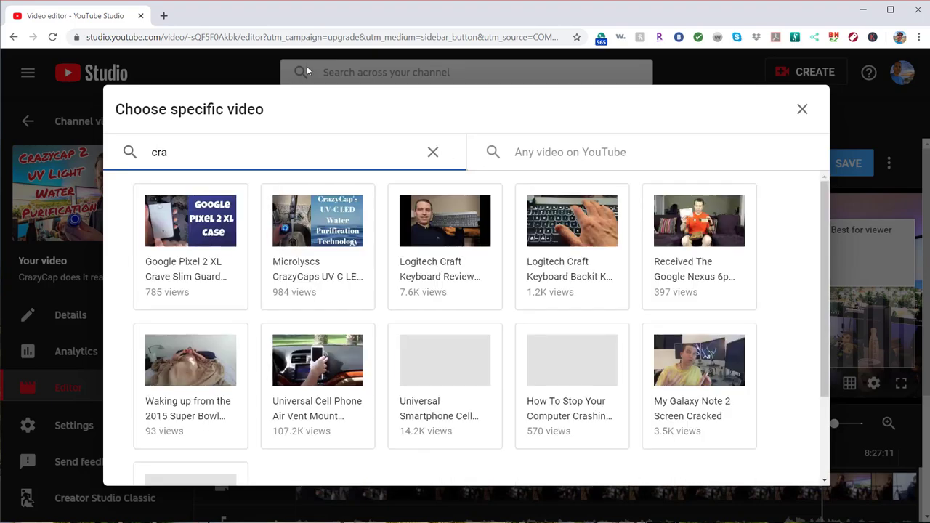
pyautogui.write('zy')
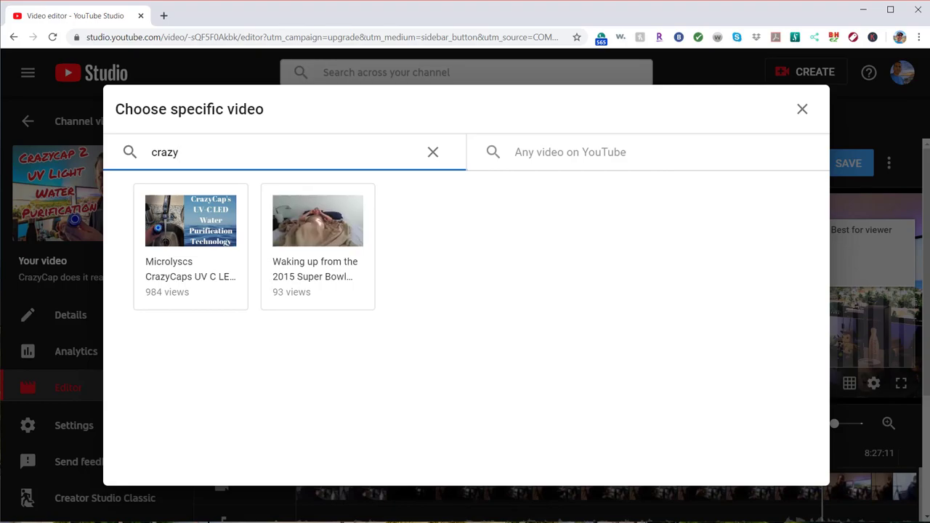
pyautogui.click(203, 247)
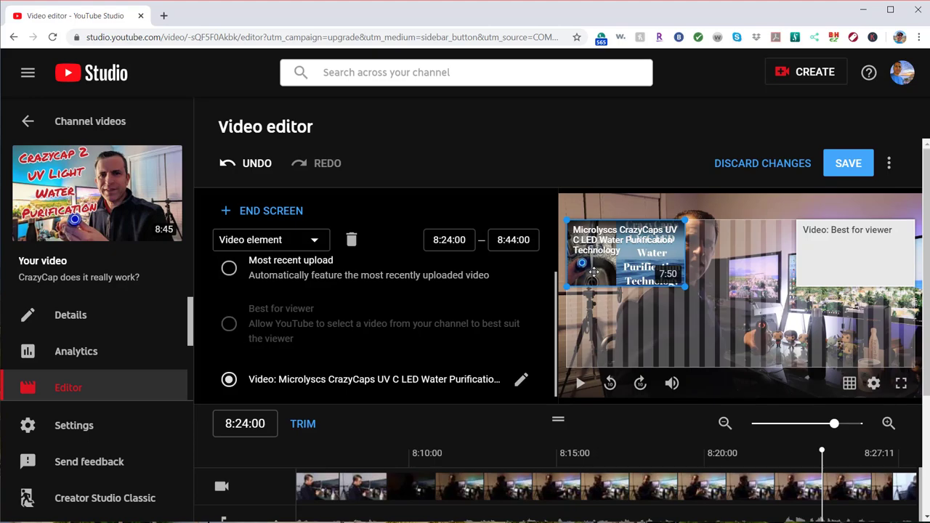
# - Set the "Best for viewer" end screen element to the specific video Google Photos Blurring Background New Feature
pyautogui.click(836, 247)
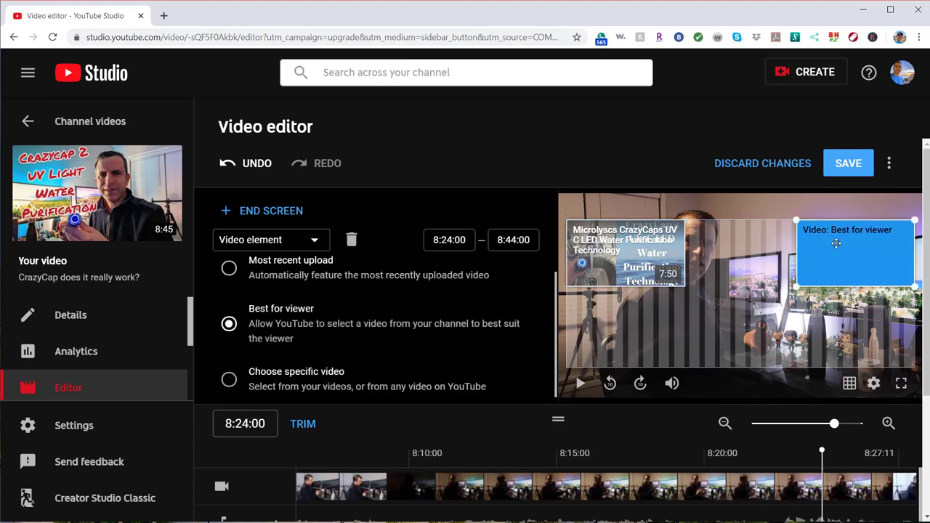
pyautogui.click(229, 381)
pyautogui.scroll(-5, 231, 385)
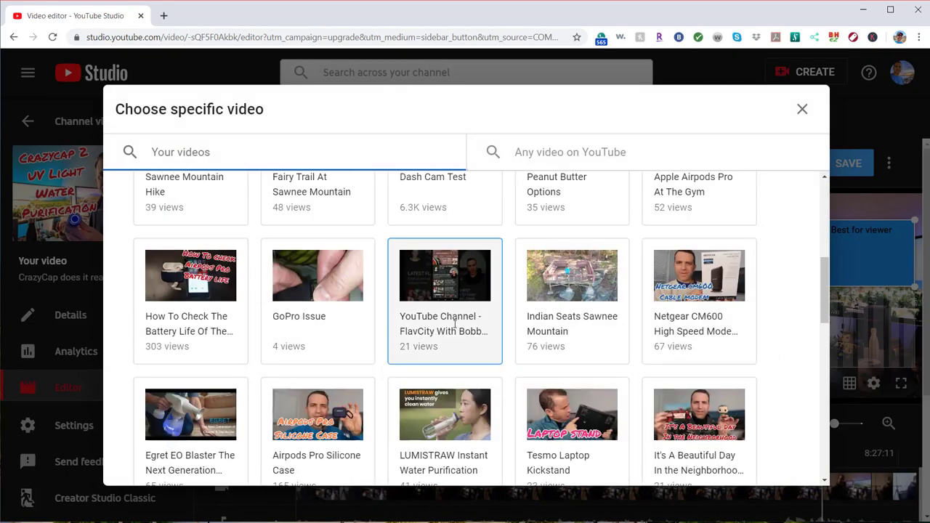
pyautogui.scroll(-5, 436, 329)
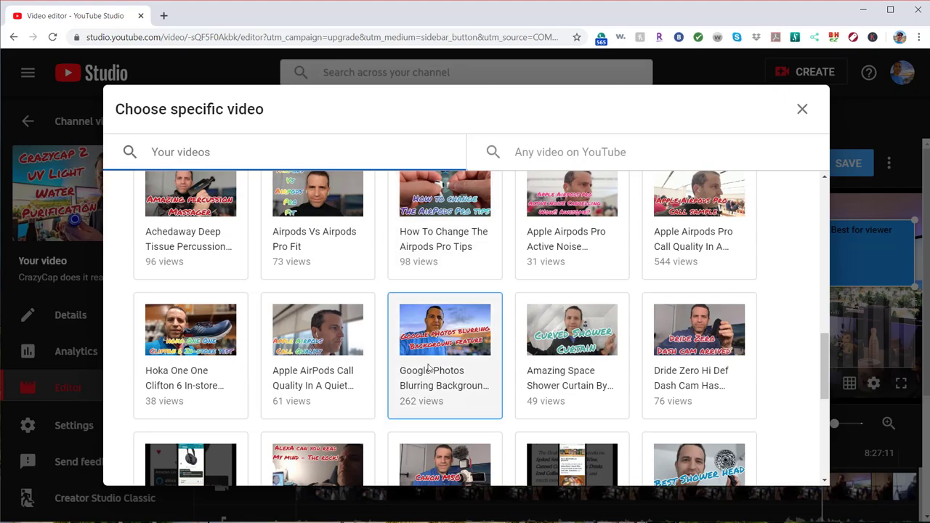
pyautogui.click(436, 385)
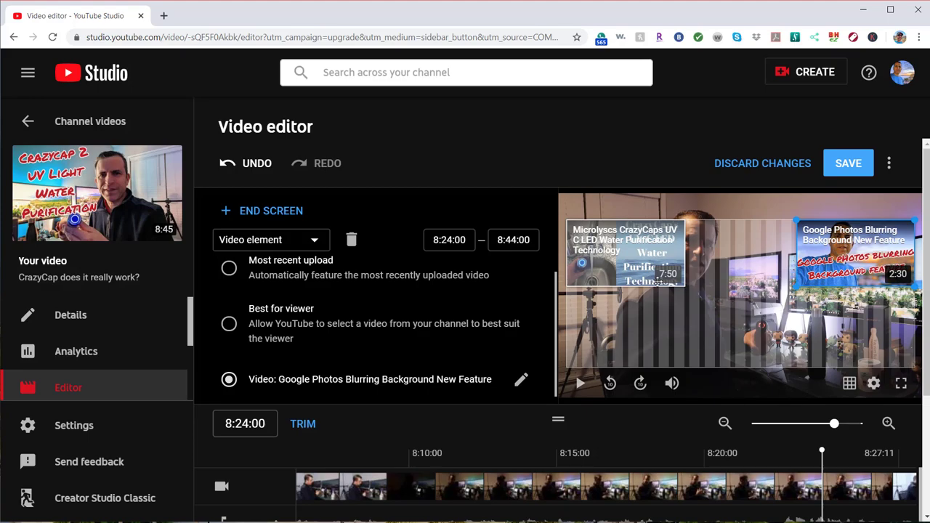
# - Play the video from about 8:22:49 to preview the end screen, then select each of its video elements
pyautogui.scroll(-3, 378, 324)
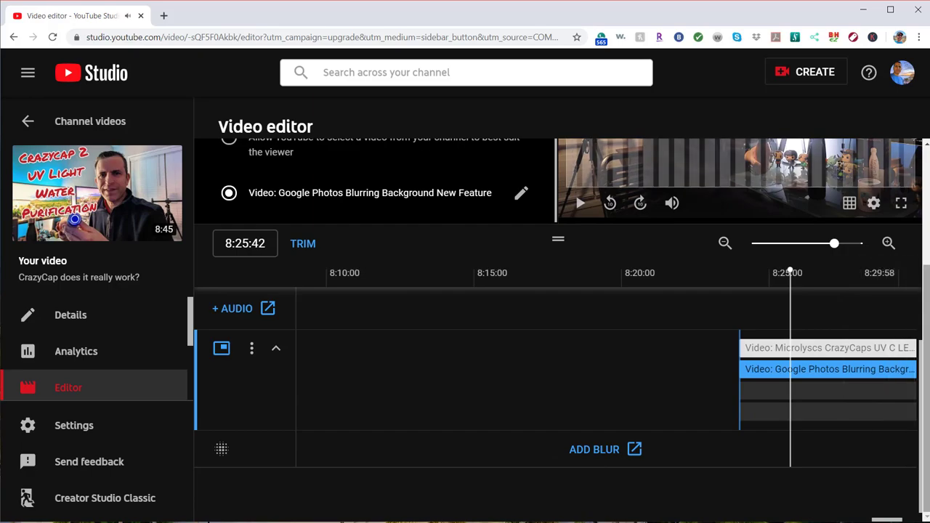
pyautogui.scroll(2, 784, 276)
pyautogui.click(733, 428)
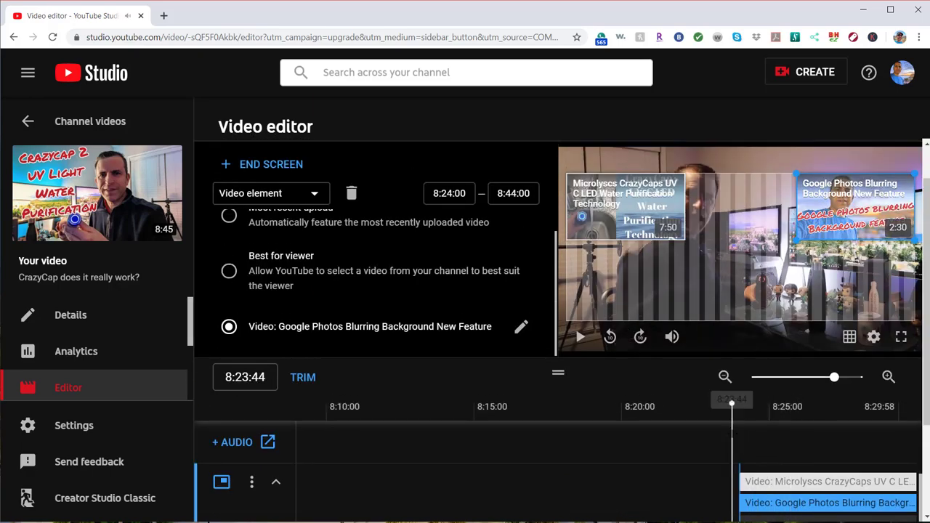
pyautogui.click(727, 436)
pyautogui.click(706, 445)
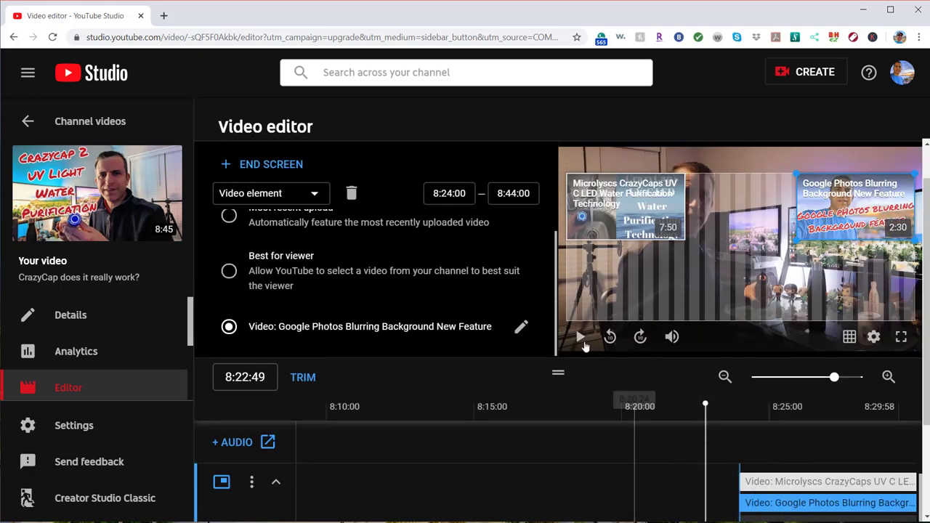
pyautogui.click(580, 336)
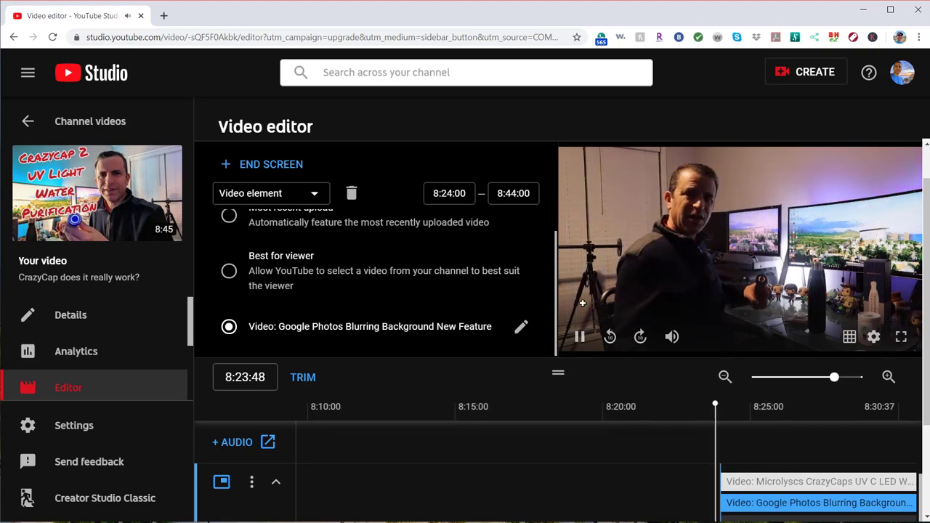
pyautogui.click(643, 193)
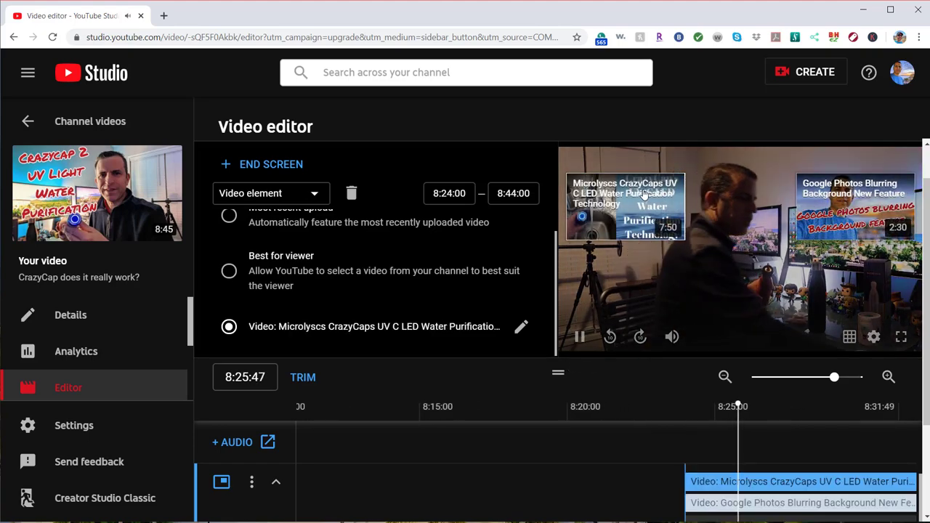
pyautogui.click(635, 205)
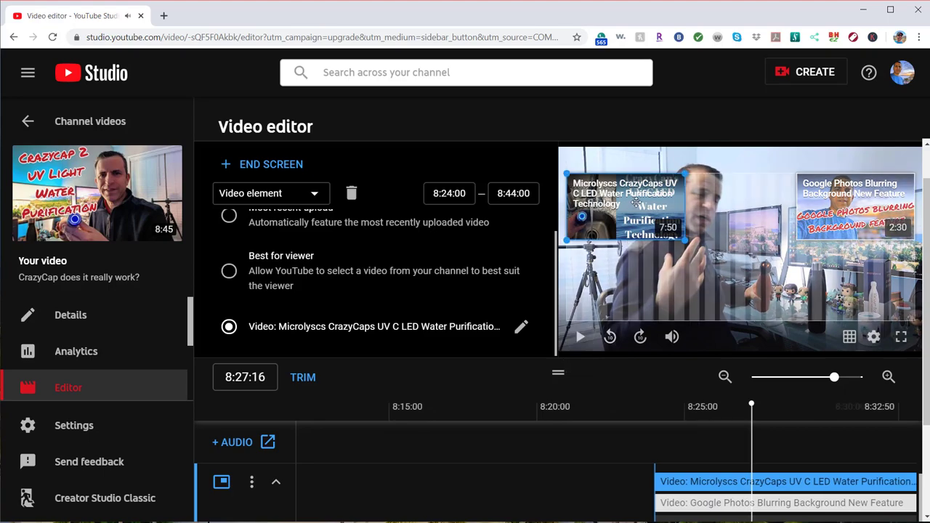
pyautogui.click(858, 231)
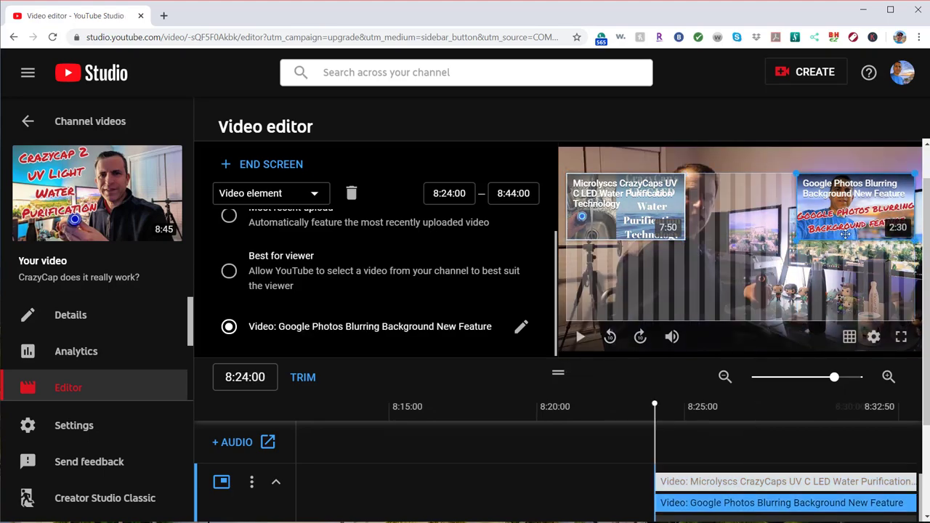
# - Move the CrazyCaps video element to the lower-left corner of the end screen area and try repositioning the Google Photos element
pyautogui.scroll(-2, 779, 304)
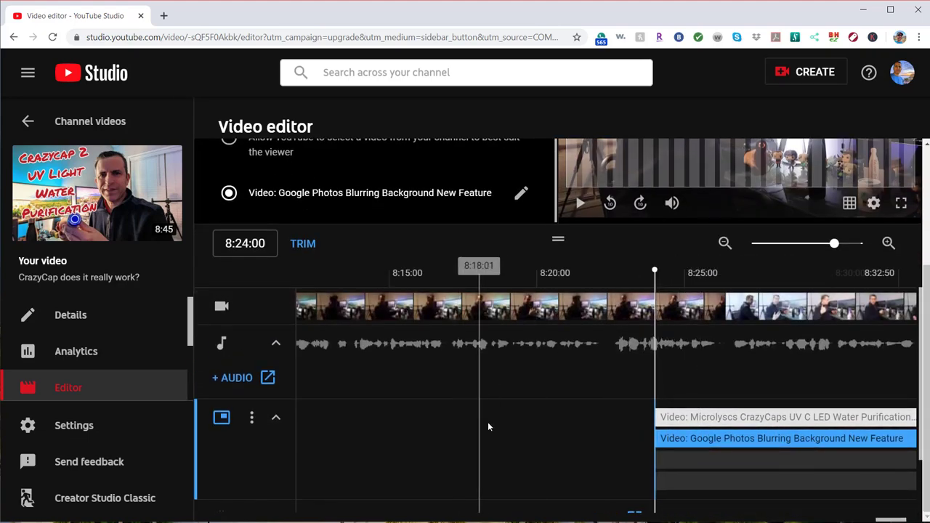
pyautogui.scroll(3, 864, 242)
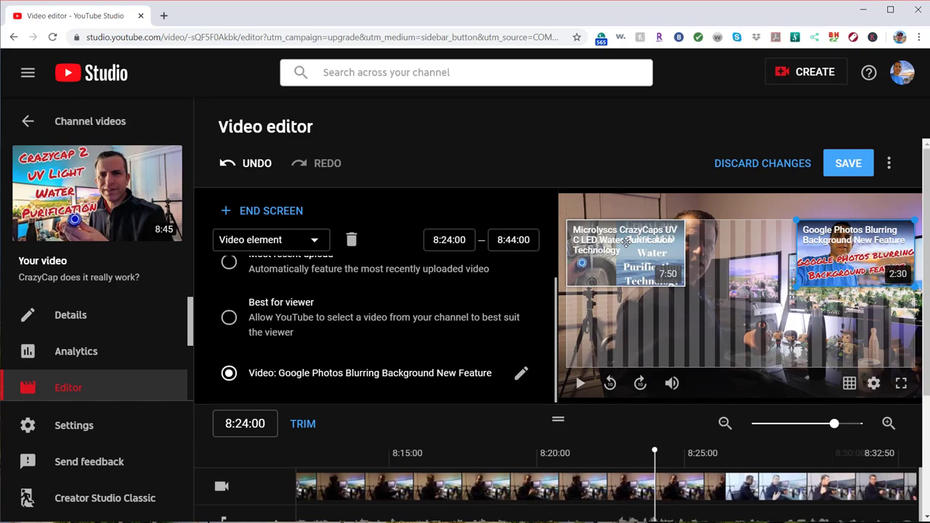
pyautogui.moveTo(644, 263); pyautogui.dragTo(619, 343)
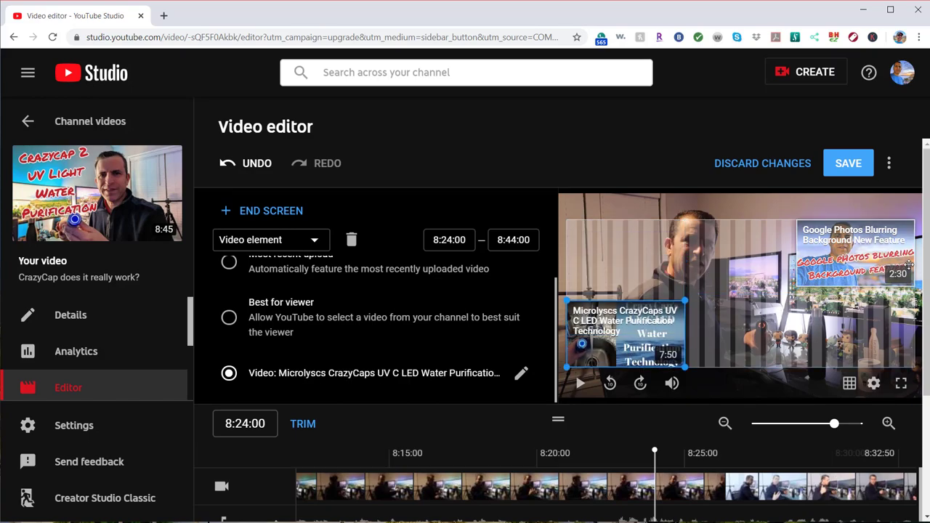
pyautogui.moveTo(908, 266); pyautogui.dragTo(874, 305)
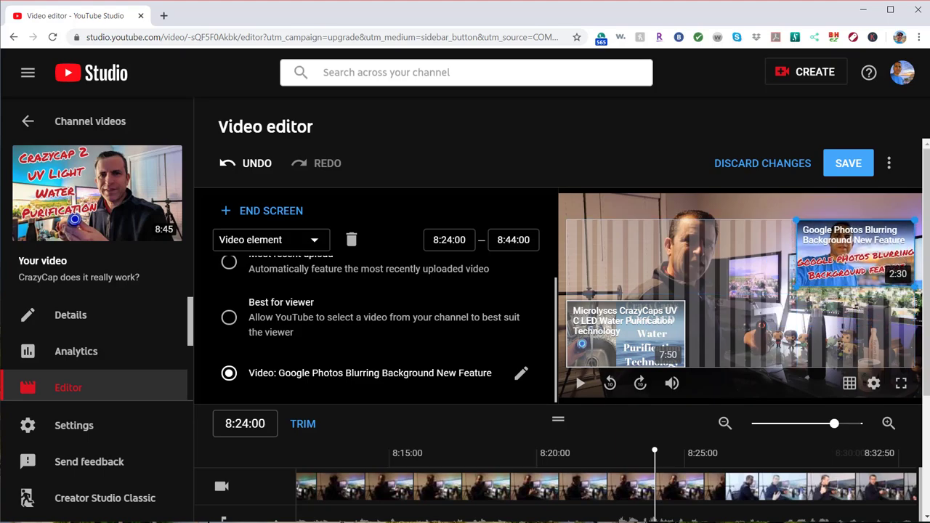
# - Open the blur page to view its face and custom blurring options, then close it and return to the editor
pyautogui.scroll(-3, 594, 327)
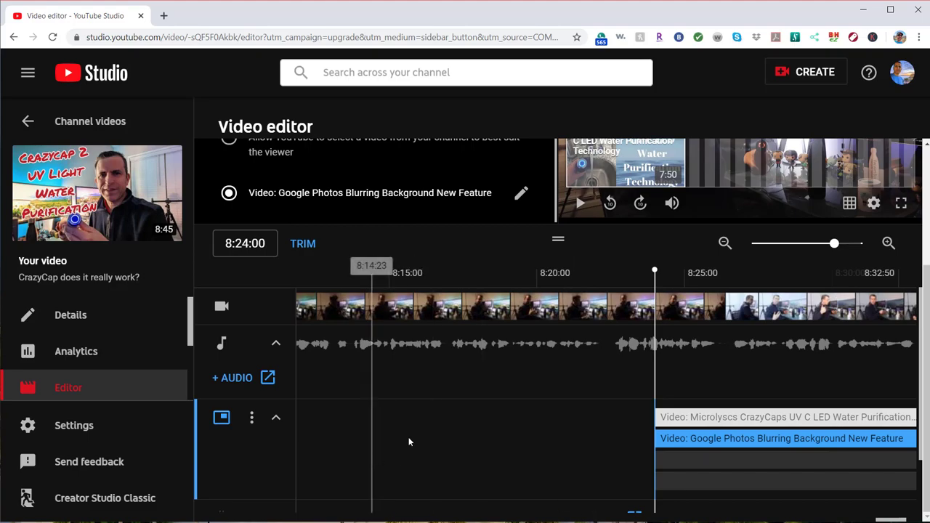
pyautogui.scroll(-1, 458, 432)
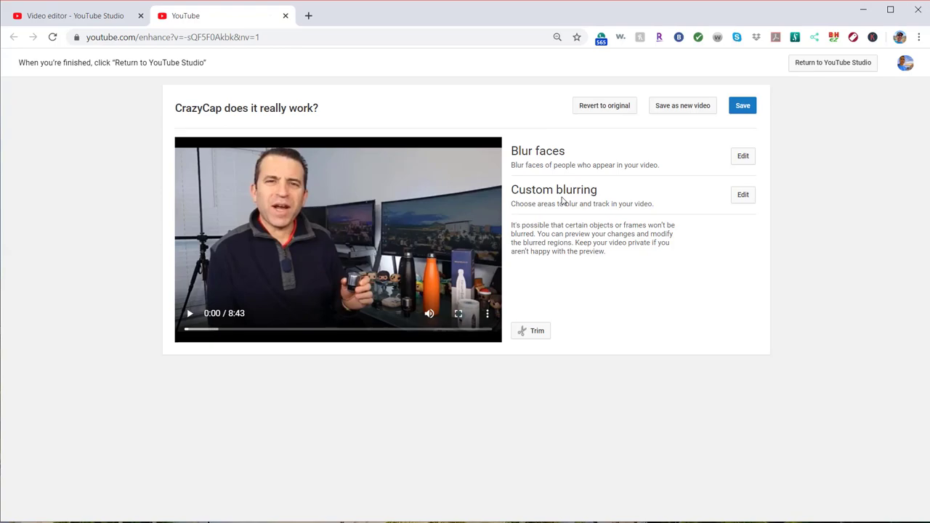
pyautogui.click(285, 15)
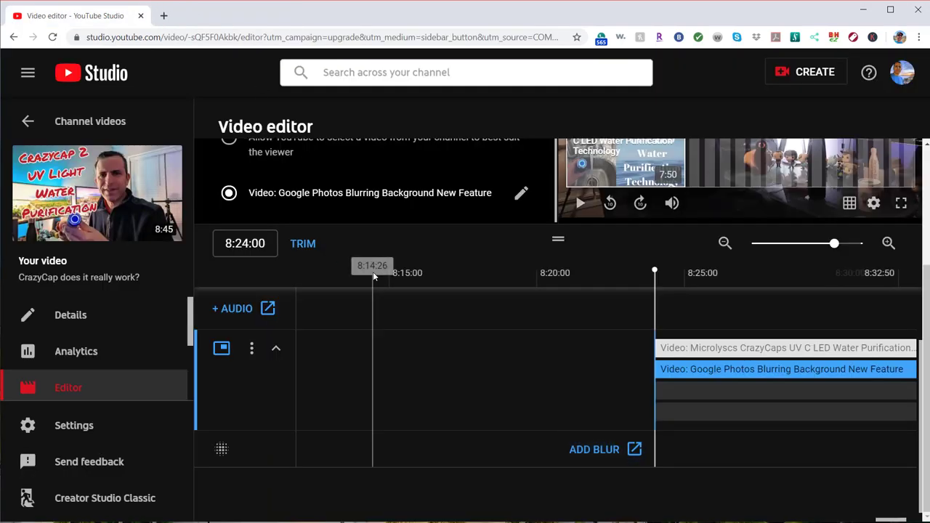
pyautogui.scroll(2, 372, 272)
pyautogui.scroll(1, 571, 260)
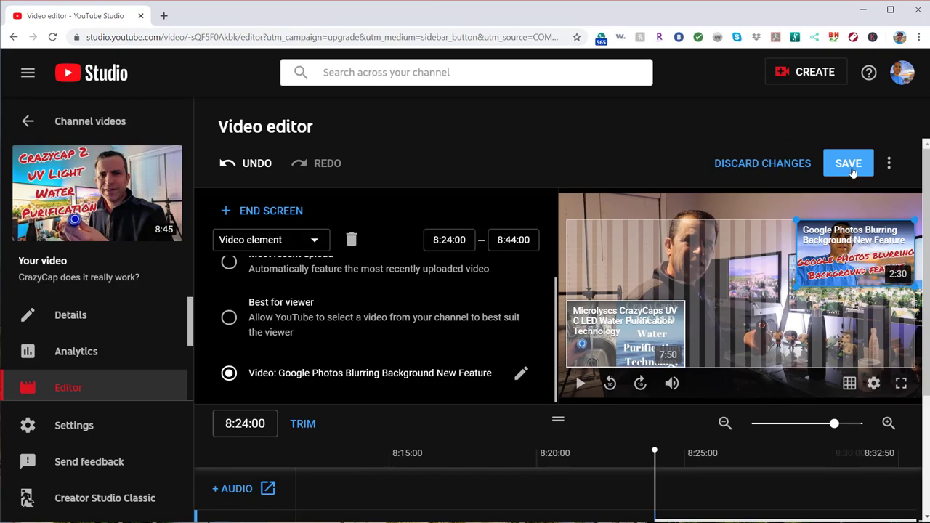
# - Delete all end screen elements from the video
pyautogui.scroll(-3, 396, 377)
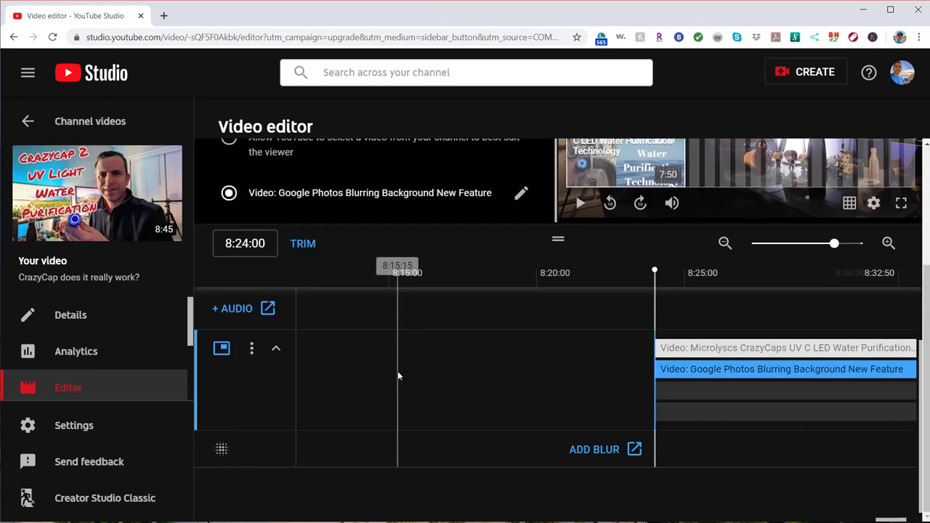
pyautogui.scroll(1, 398, 371)
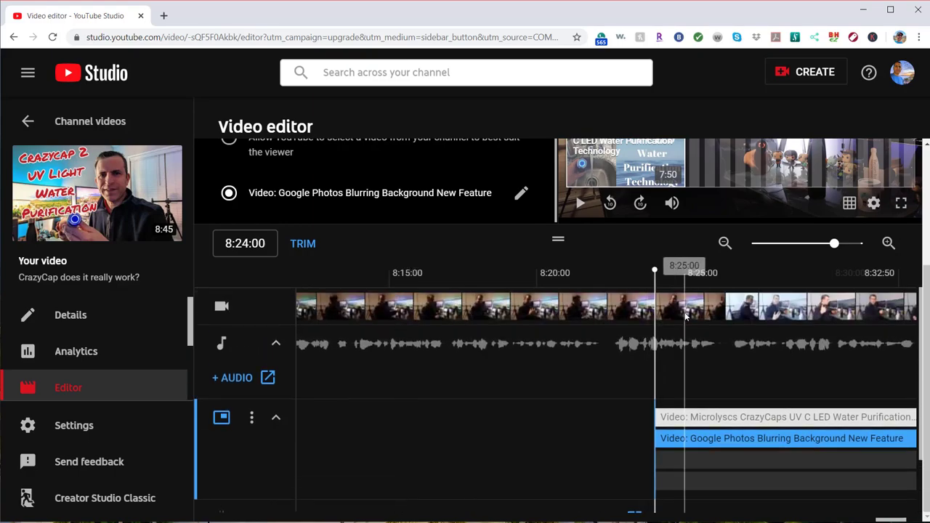
pyautogui.scroll(2, 370, 342)
pyautogui.scroll(-2, 349, 312)
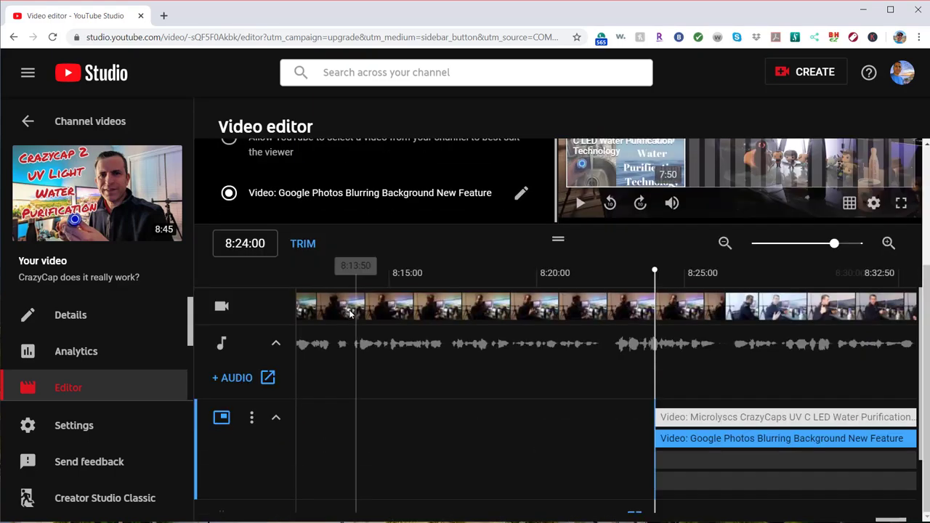
pyautogui.click(252, 417)
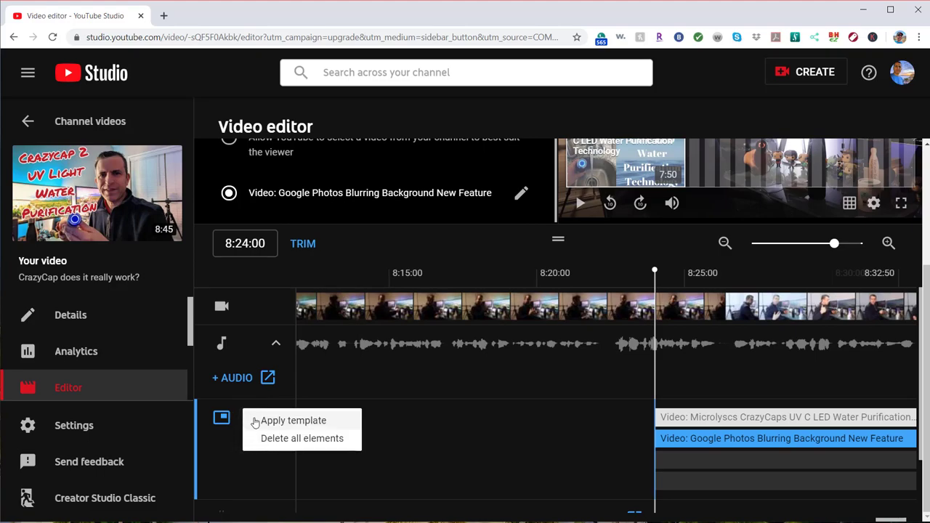
pyautogui.click(262, 438)
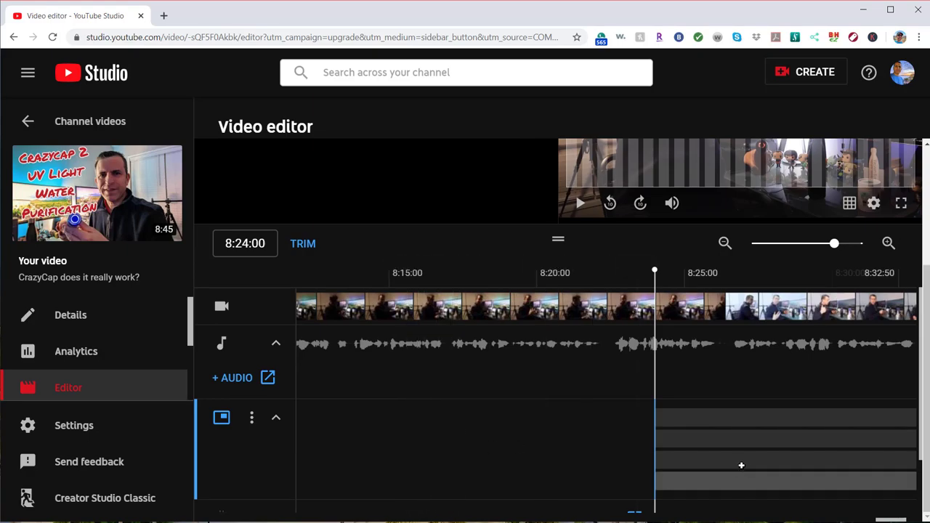
pyautogui.scroll(3, 419, 159)
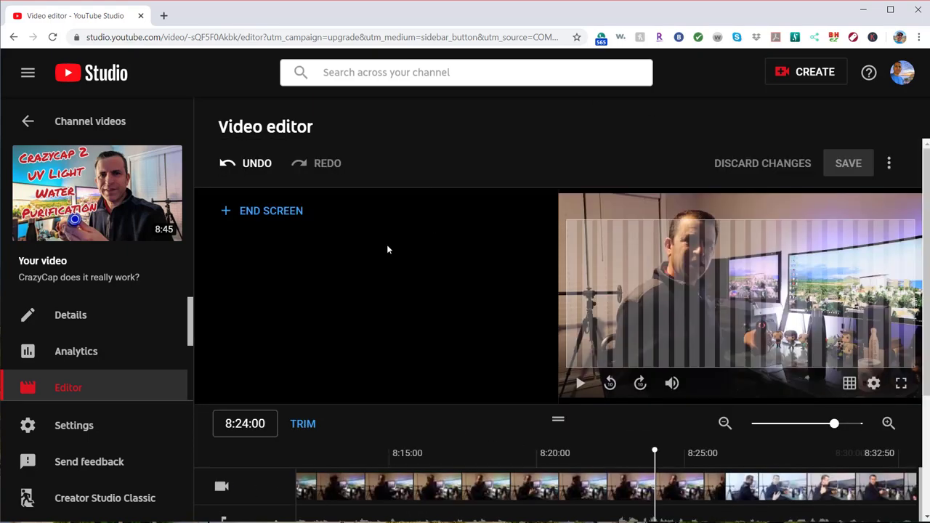